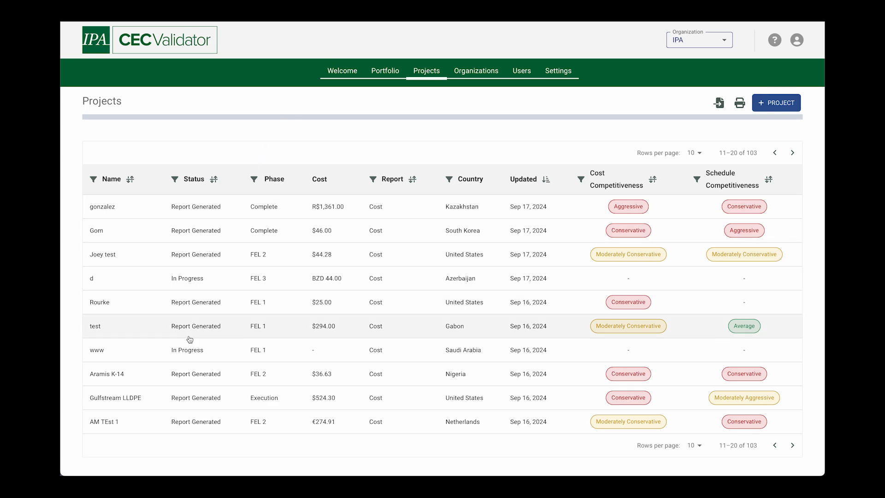
Step: Open the Gulfstream LLDPE project and review its cost insights
click(241, 399)
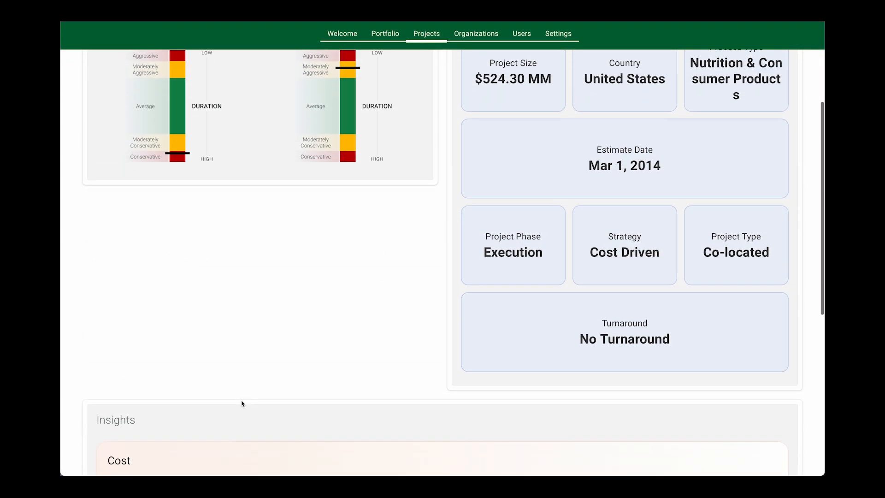
scroll(241, 404, down, 3)
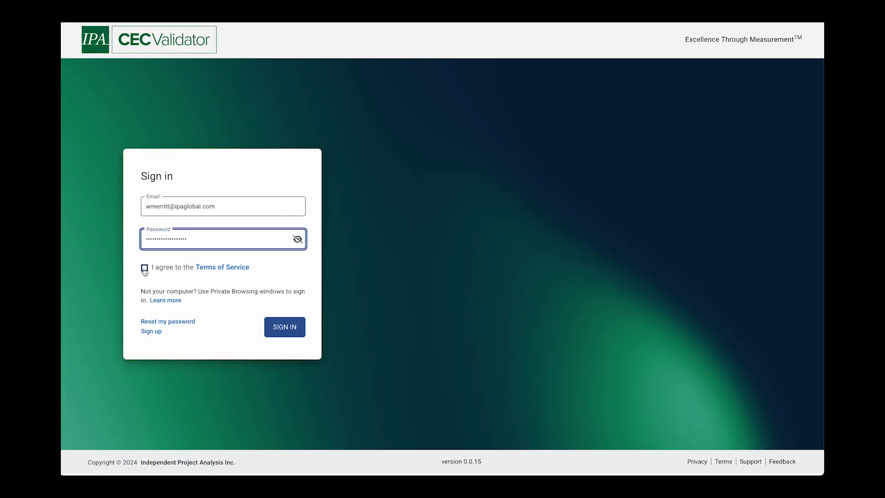
Step: Agree to the Terms of Service and sign in with the filled-in account
click(144, 268)
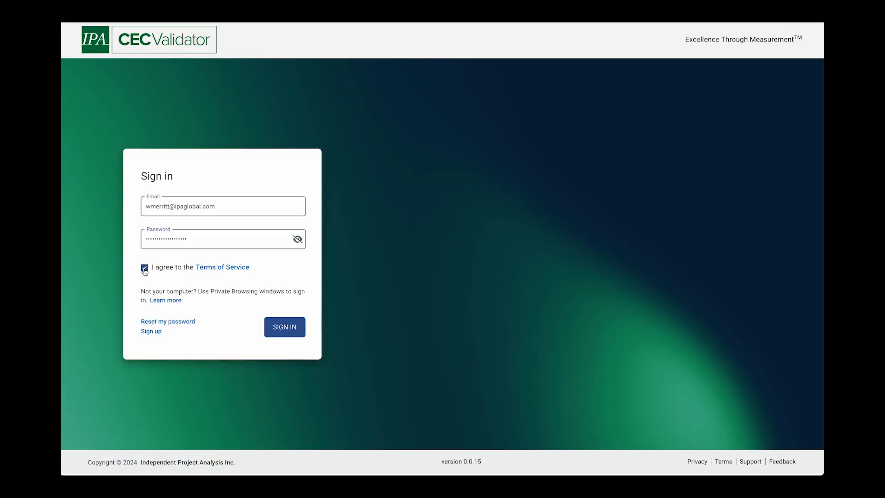
click(290, 332)
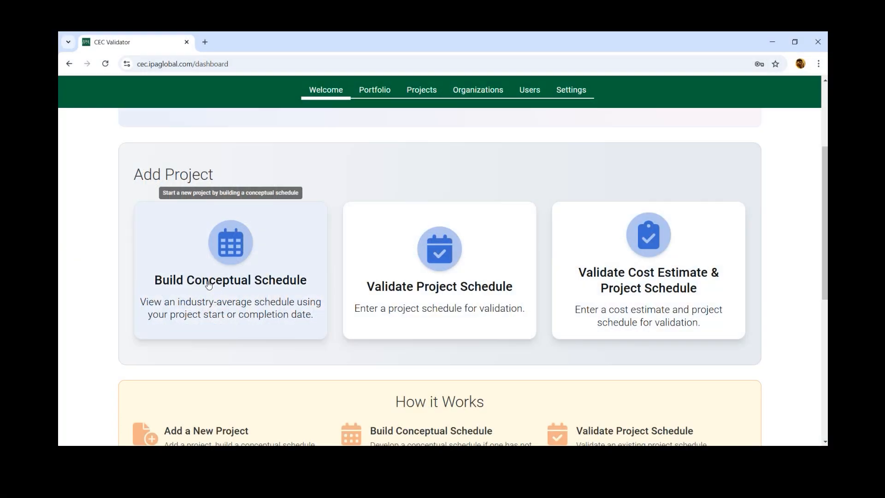
Step: Start a new conceptual schedule project named "Chemical Test" in North America, United States
click(209, 284)
scroll(306, 247, down, 2)
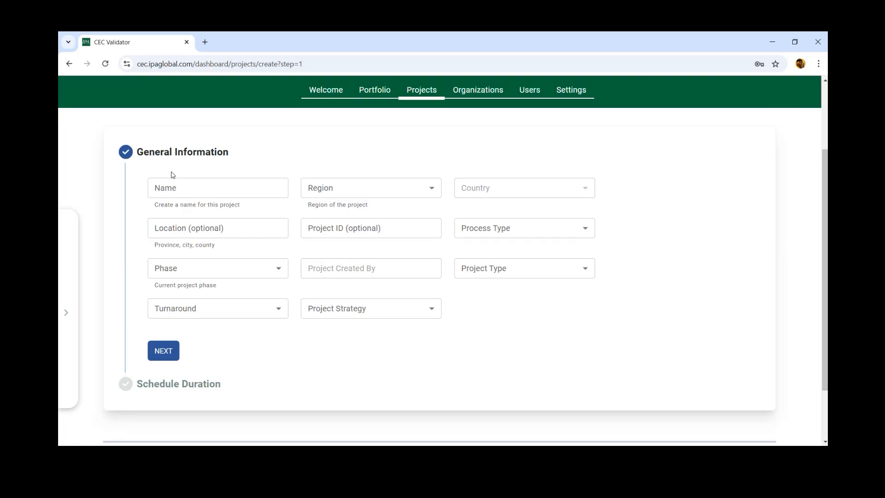
click(172, 187)
text(Chemical Test)
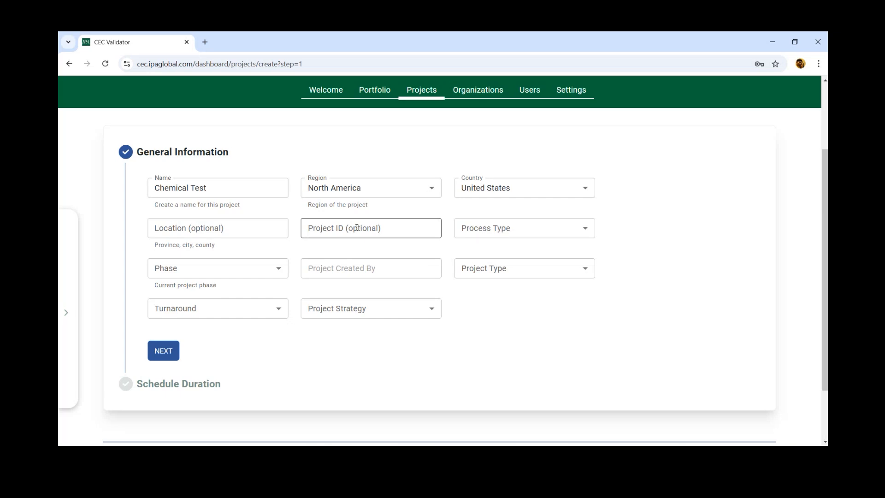
Step: Set the process type to Chemicals, phase to FEL 1, project type to Add-on, No Turnaround and Cost Driven strategy, and continue to the schedule duration
click(496, 236)
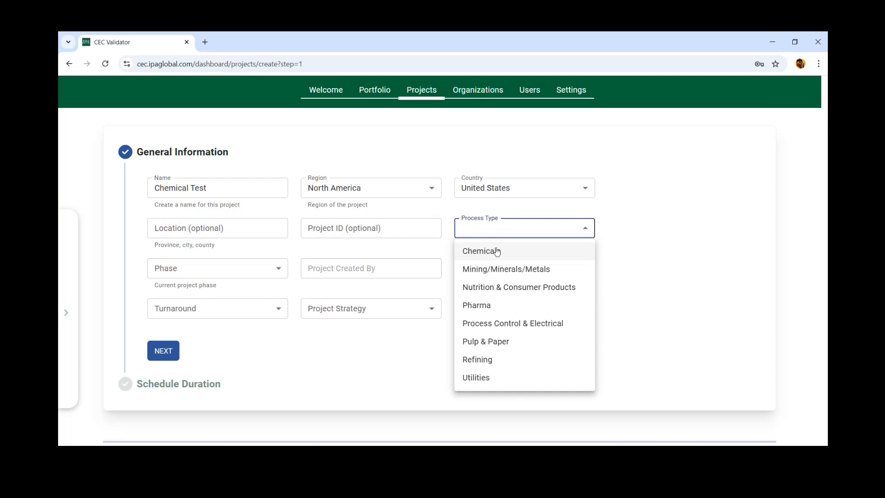
click(511, 254)
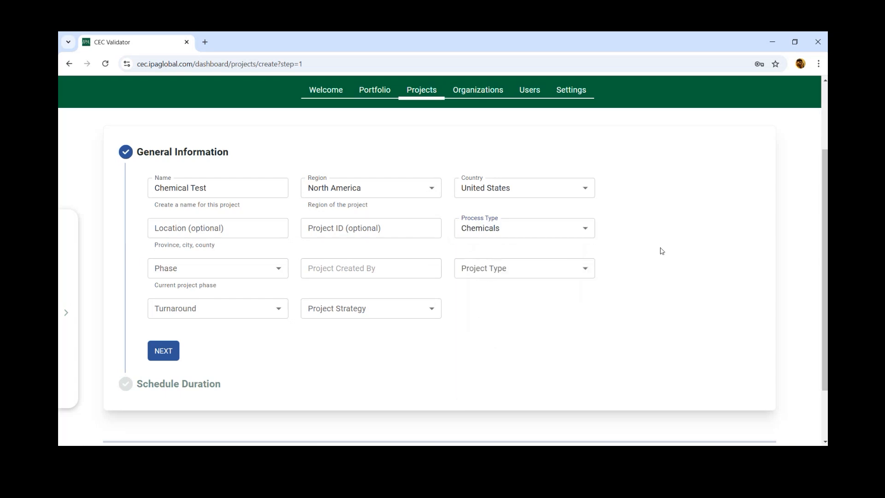
click(275, 269)
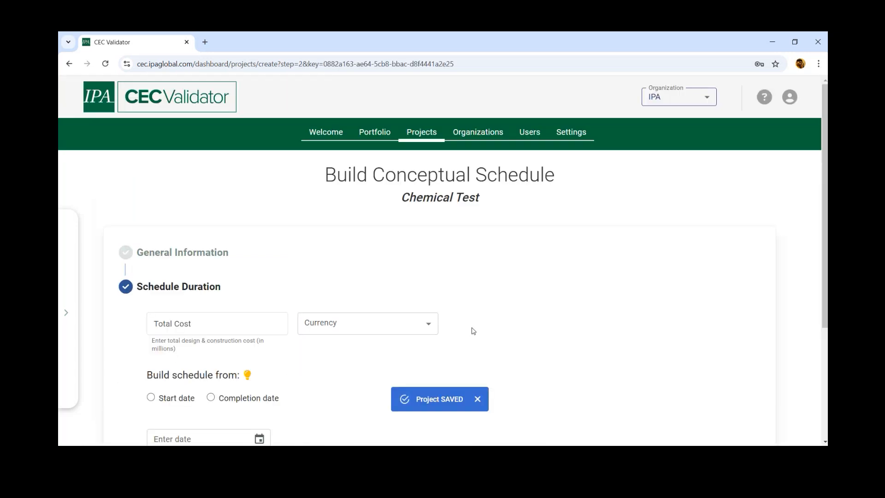
scroll(495, 330, down, 3)
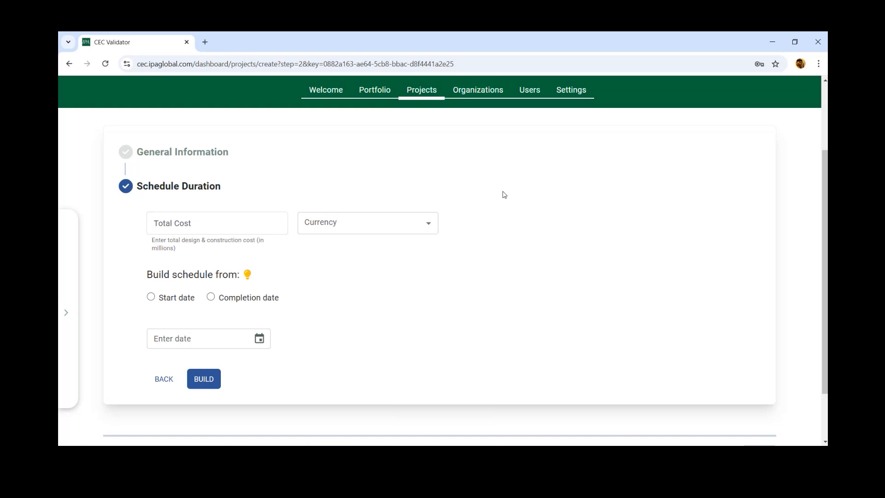
Step: Set the total design and construction cost to 30 million in US Dollar
click(206, 229)
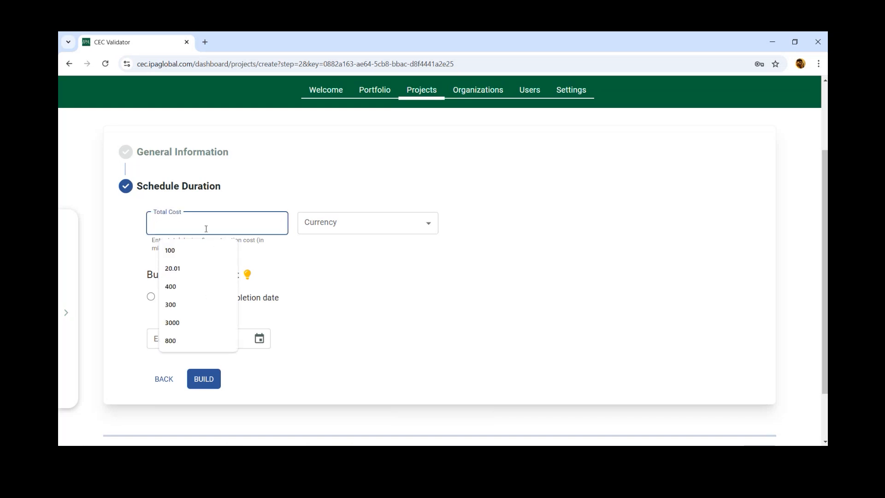
text(30)
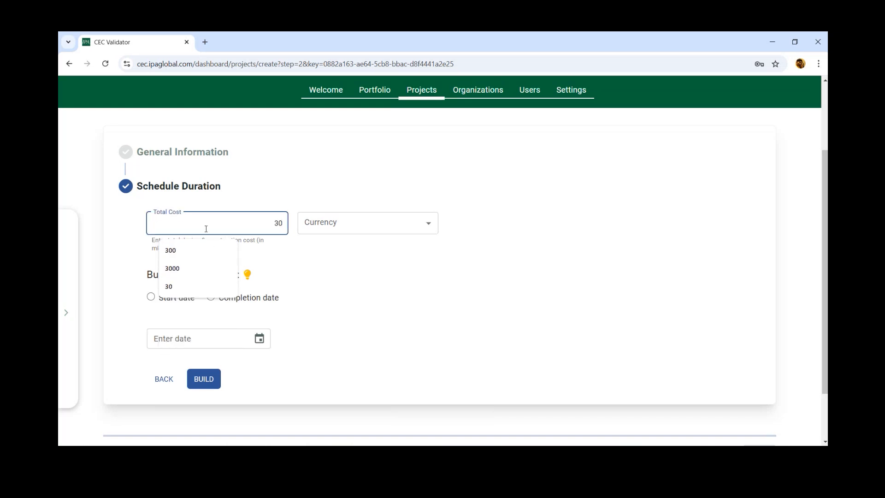
click(340, 223)
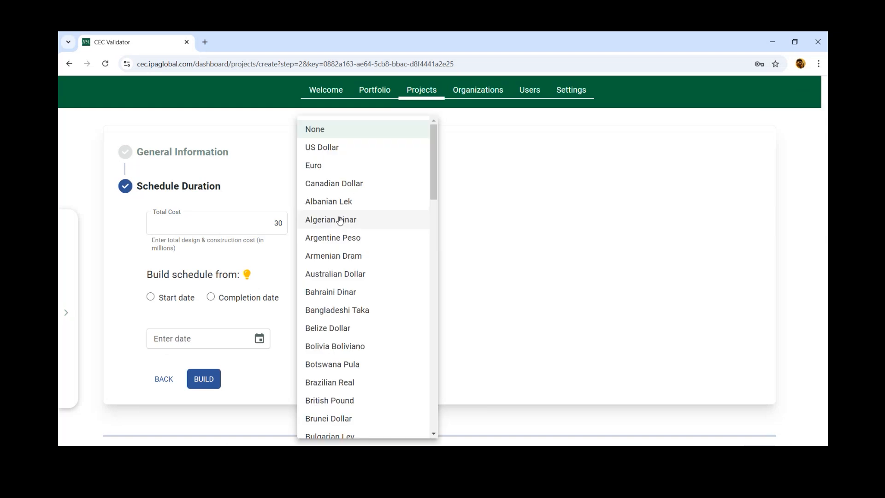
click(338, 150)
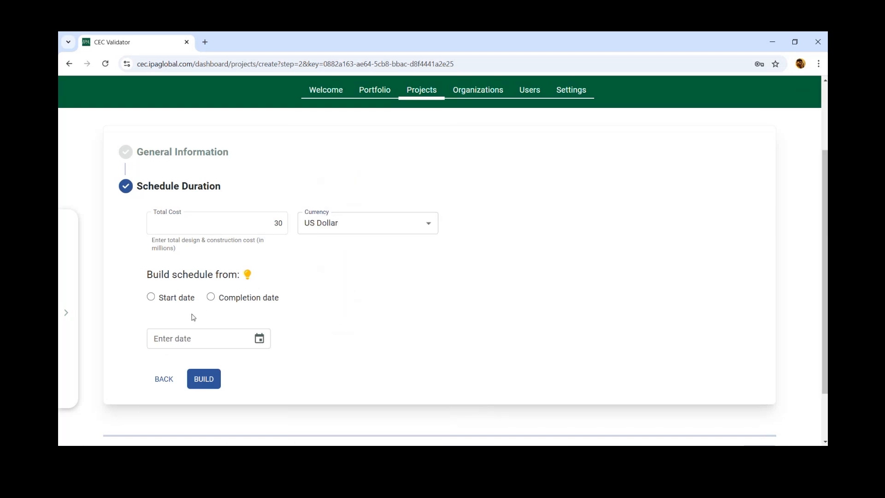
Step: Build the conceptual schedule from a start date of 10/24/2024
click(184, 301)
click(251, 340)
click(215, 276)
click(204, 378)
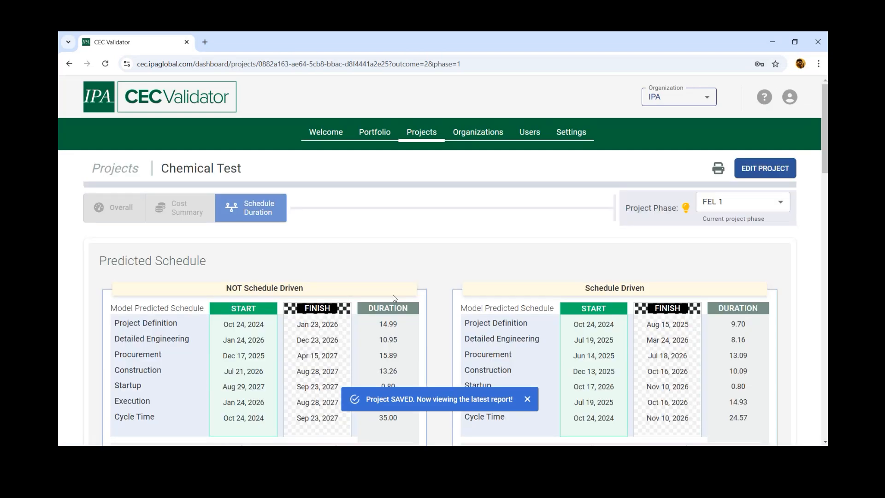
Step: Review the predicted schedule and its duration percentiles, and reopen the project for editing as Validate Project Schedule
scroll(786, 320, down, 2)
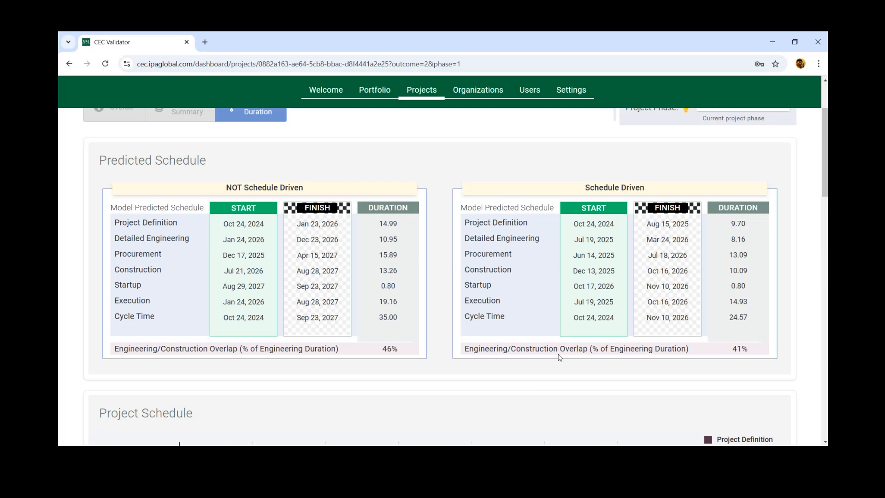
scroll(614, 361, down, 15)
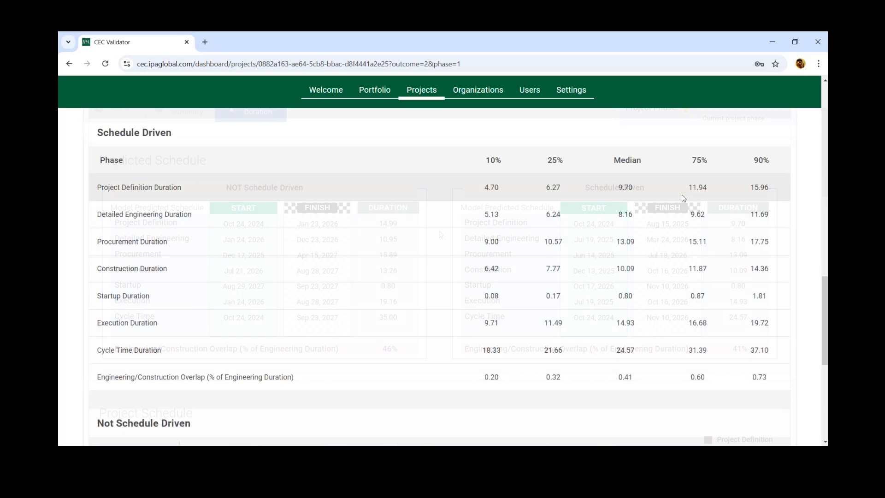
scroll(712, 287, down, 3)
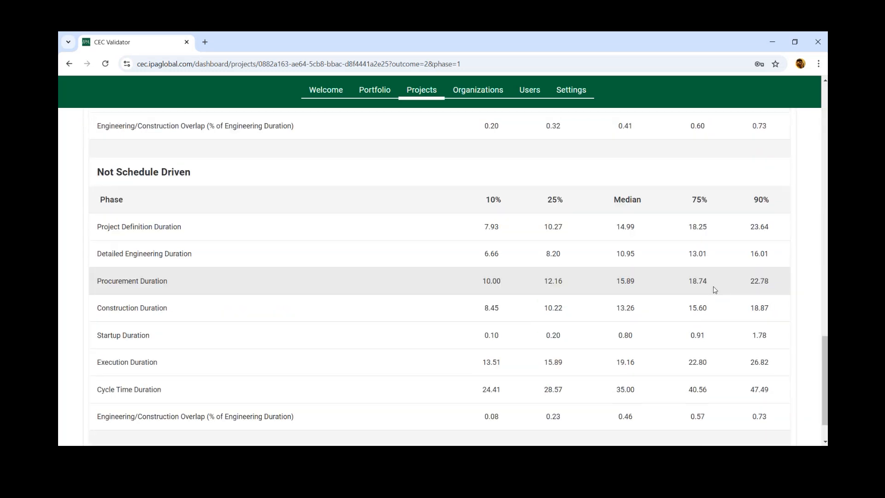
scroll(808, 290, up, 6)
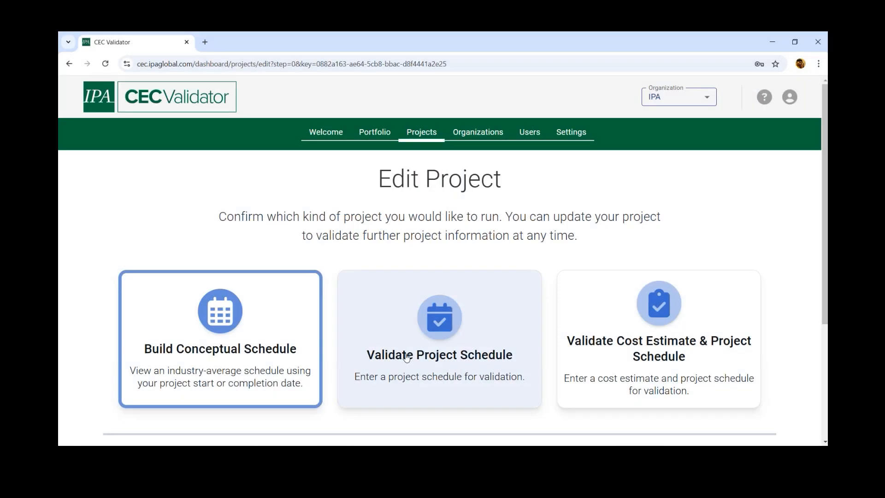
scroll(404, 358, down, 1)
click(464, 295)
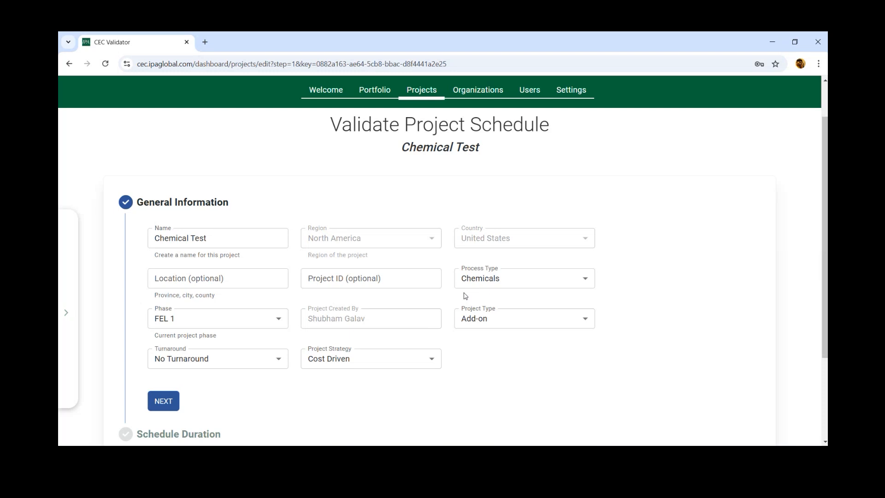
Step: Change the Chemical Test project's phase to FEL 2 and continue to the schedule duration
scroll(469, 359, down, 1)
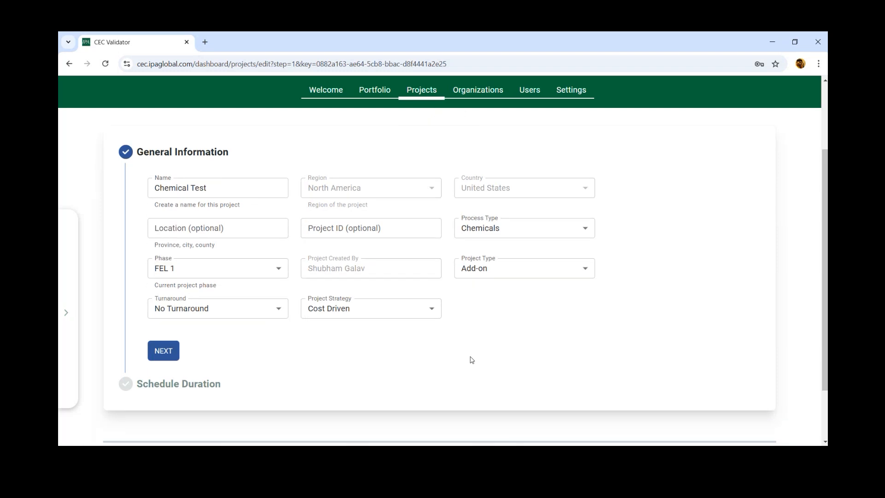
click(258, 270)
click(186, 309)
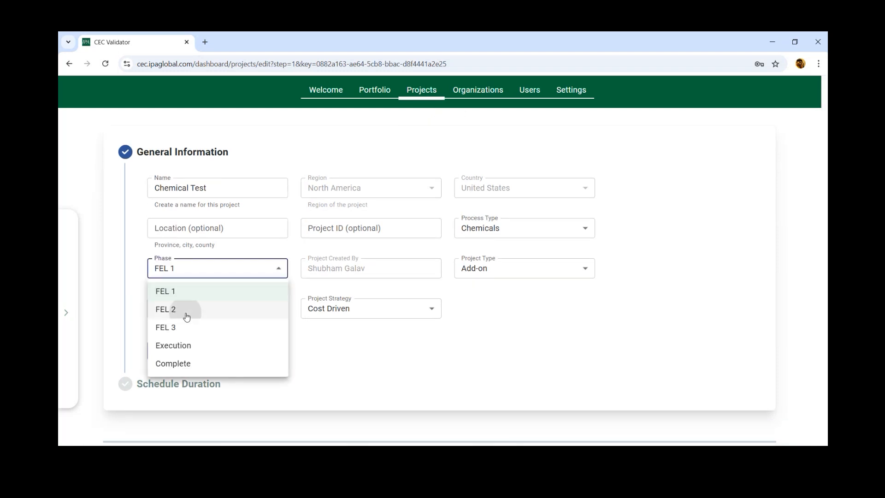
click(165, 353)
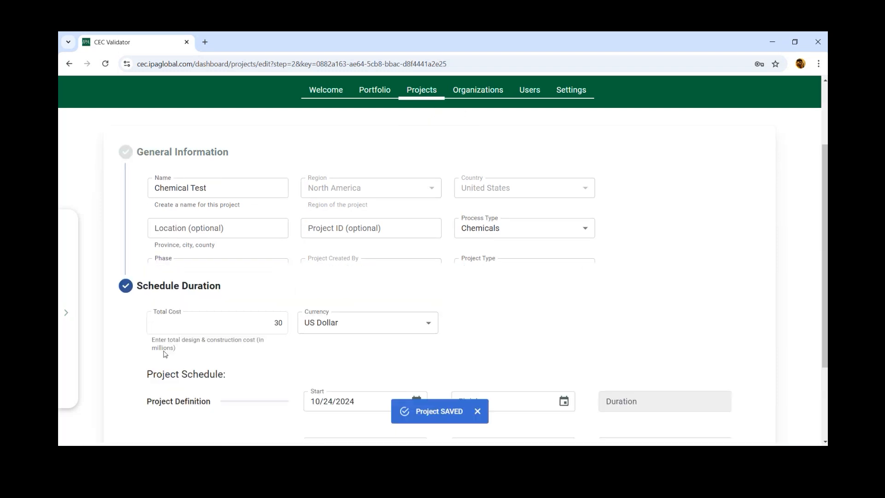
Step: Set Project Definition to finish 02/12/2025, Detailed Engineering to 02/13/2025–10/15/2025, Procurement to 04/16/2025–02/11/2026, and Construction to start 05/21/2025
scroll(293, 331, down, 2)
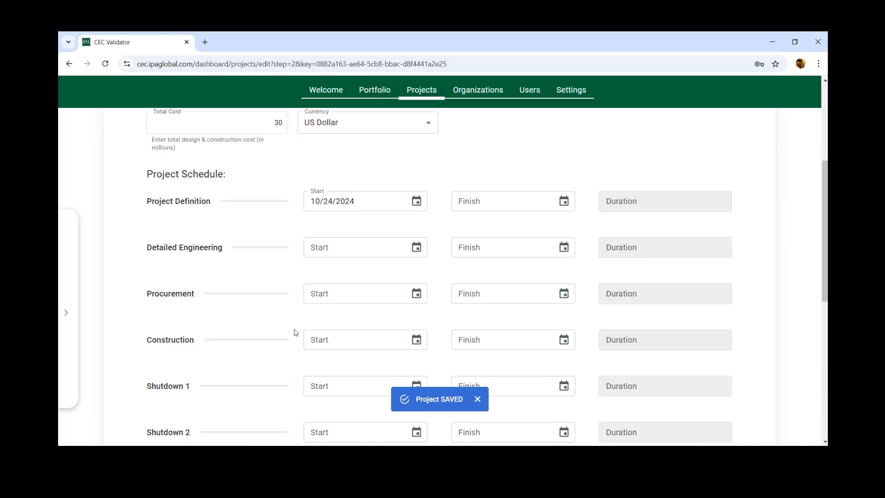
scroll(296, 332, down, 1)
scroll(296, 332, up, 2)
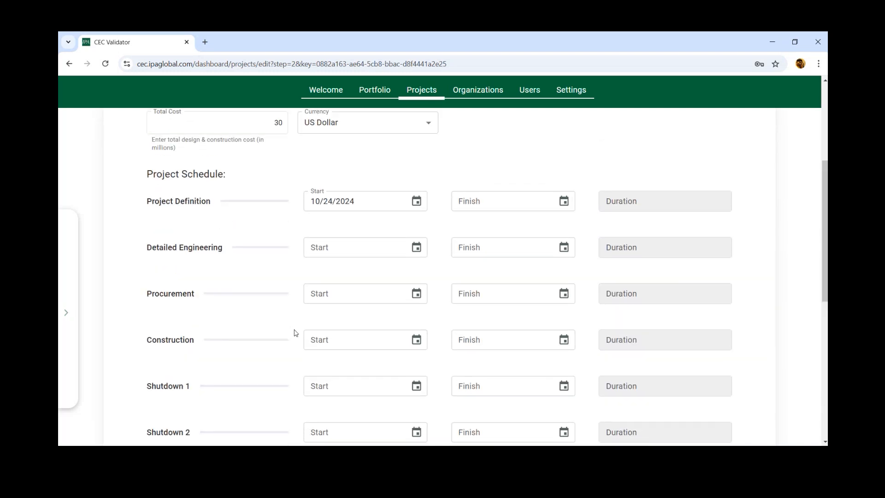
scroll(296, 333, down, 2)
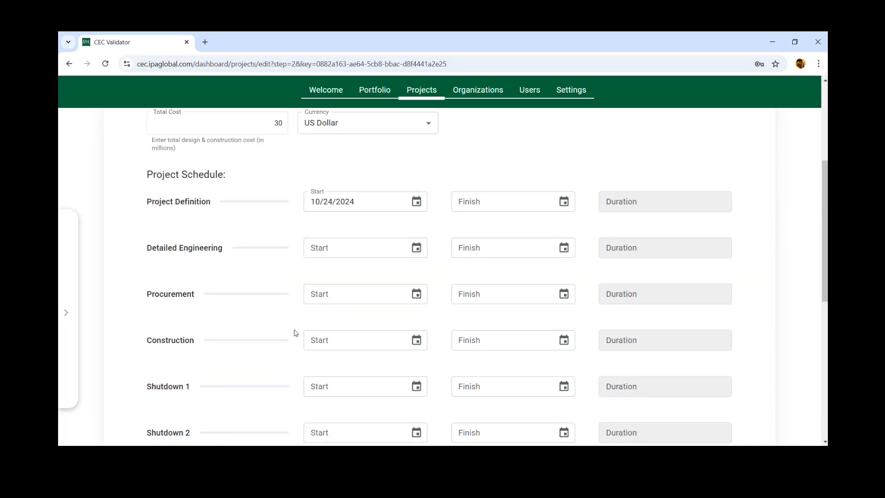
scroll(296, 333, up, 2)
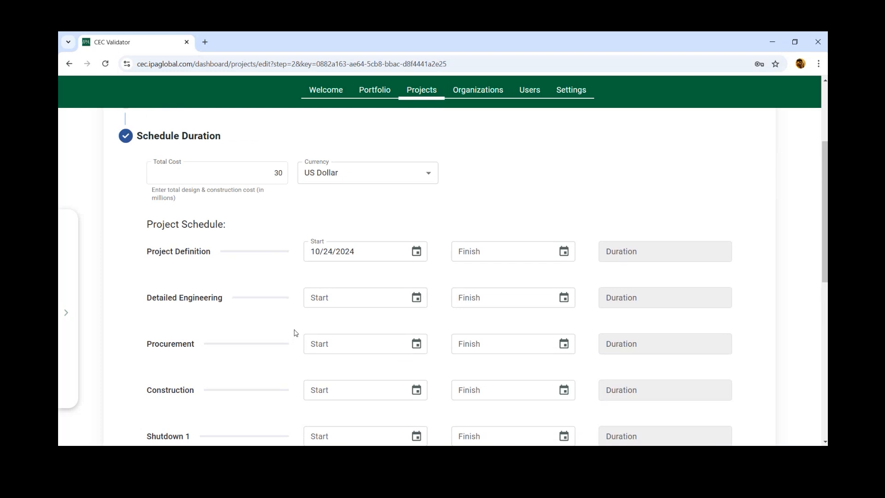
scroll(296, 332, down, 2)
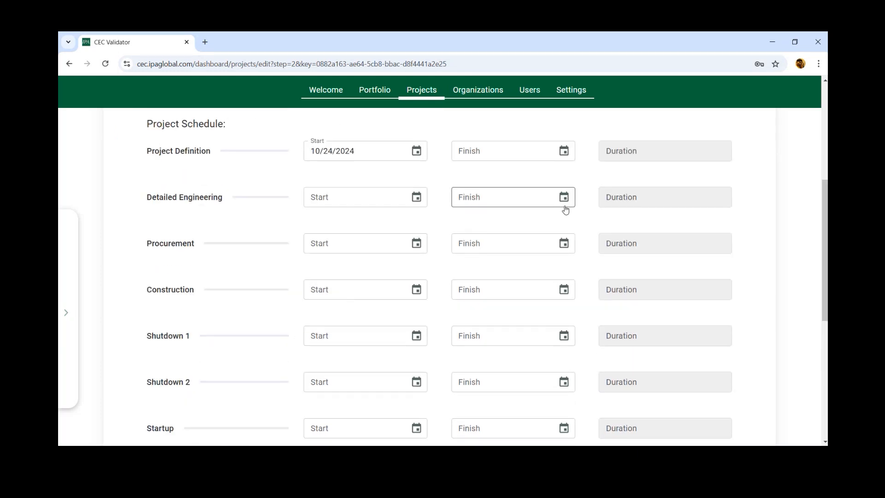
click(564, 152)
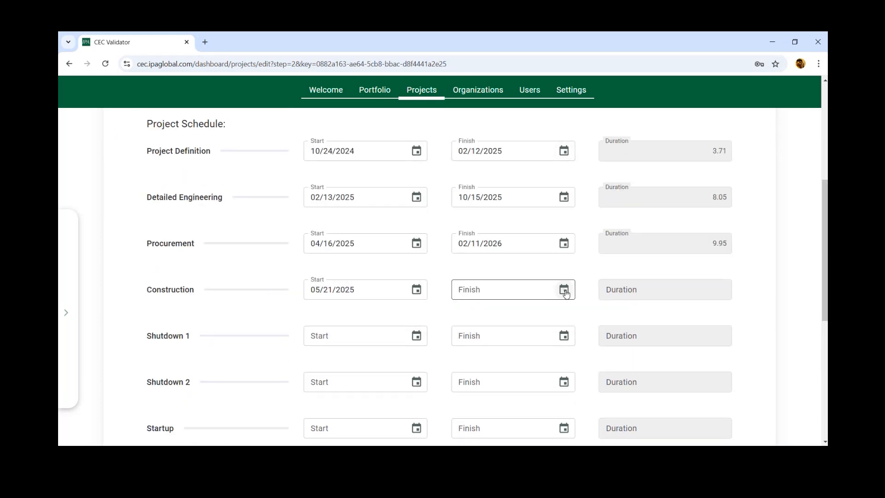
Step: Set Construction to finish 04/15/2026 and Startup to run 04/16/2026–05/04/2026, and validate the project schedule
click(564, 290)
click(475, 132)
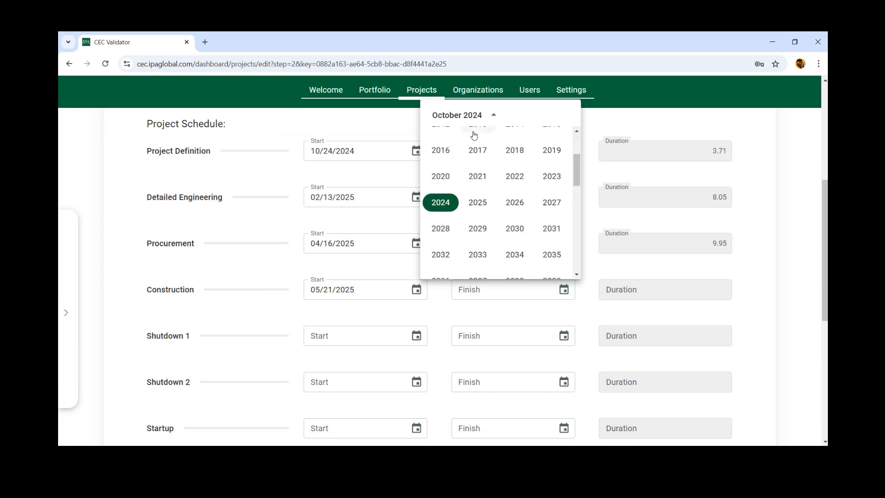
click(514, 204)
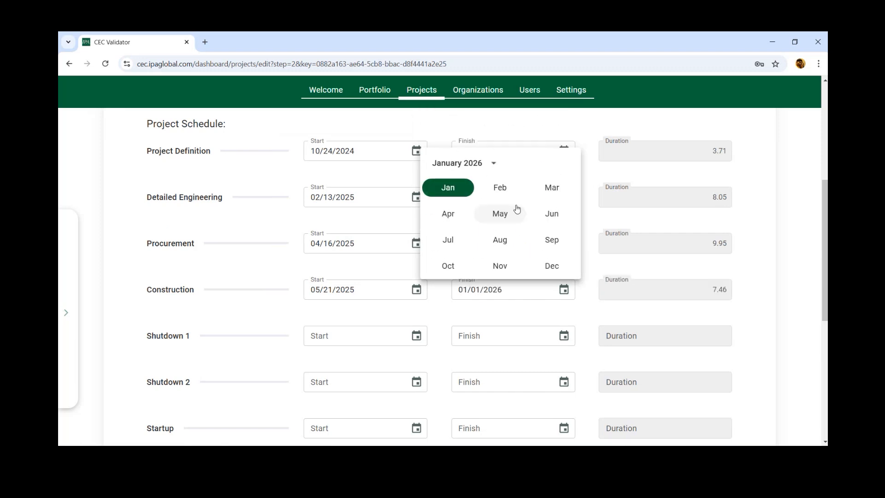
click(449, 217)
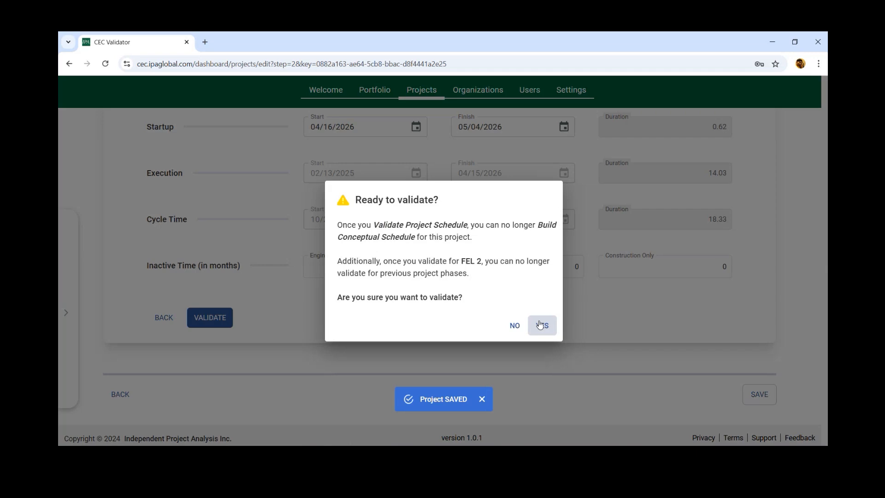
click(539, 324)
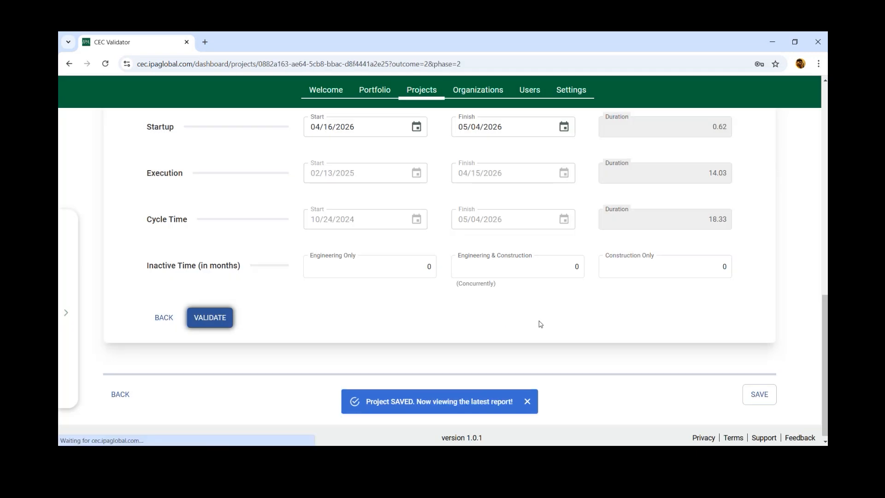
Step: Review the schedule competitiveness gauges, the predicted schedule tables and the project schedule chart in the FEL 2 report
scroll(666, 292, up, 10)
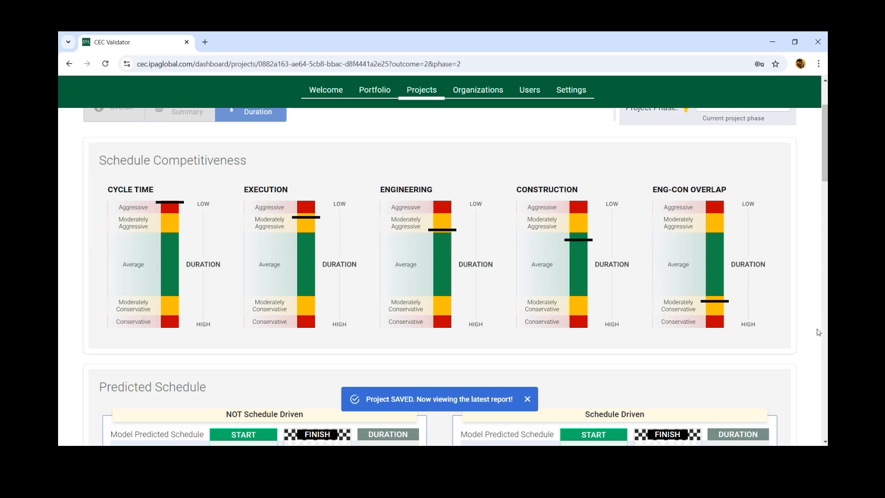
scroll(332, 311, down, 4)
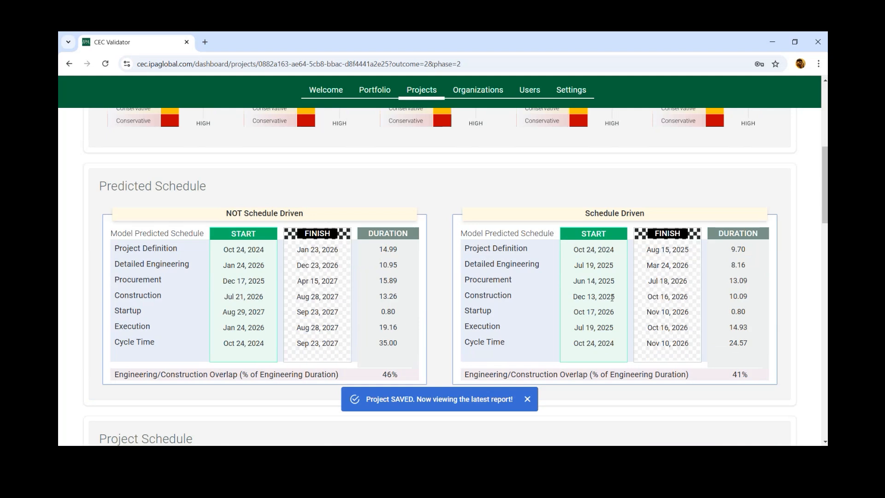
scroll(611, 297, down, 1)
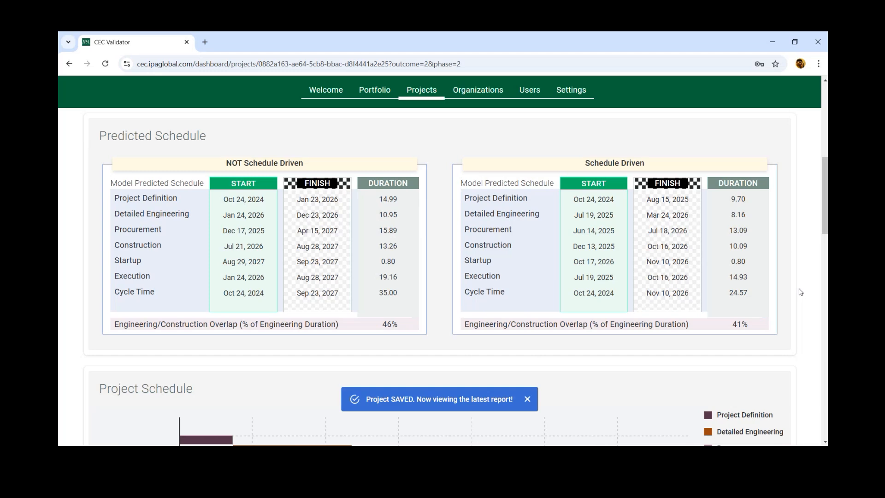
scroll(800, 291, down, 6)
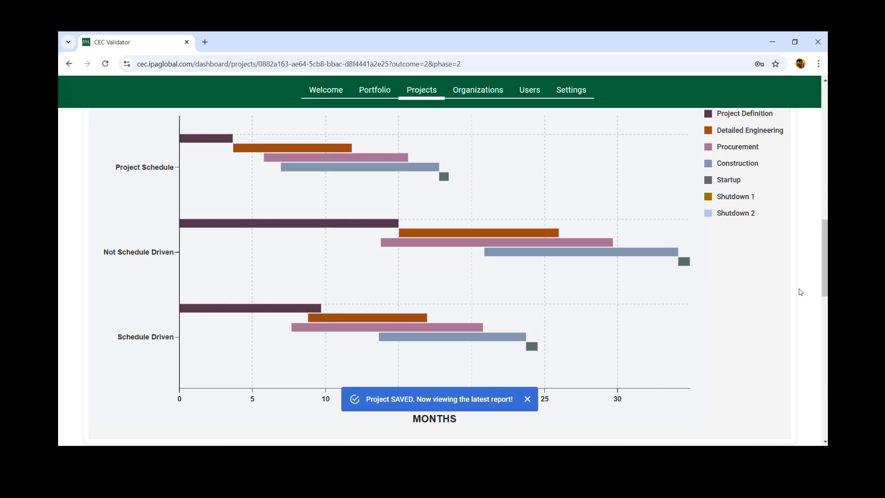
scroll(800, 291, down, 8)
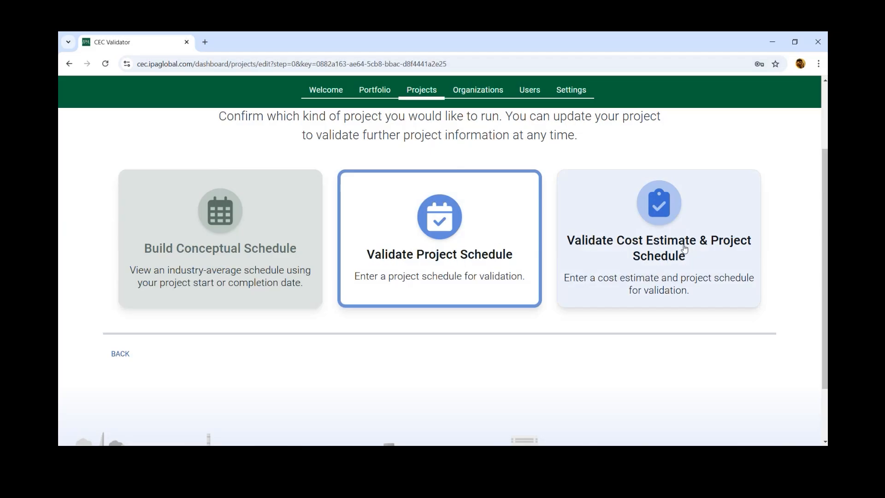
Step: Reopen the Chemical Test project to validate cost estimate and schedule, change its phase to FEL 3, and continue to the cost summary
click(685, 248)
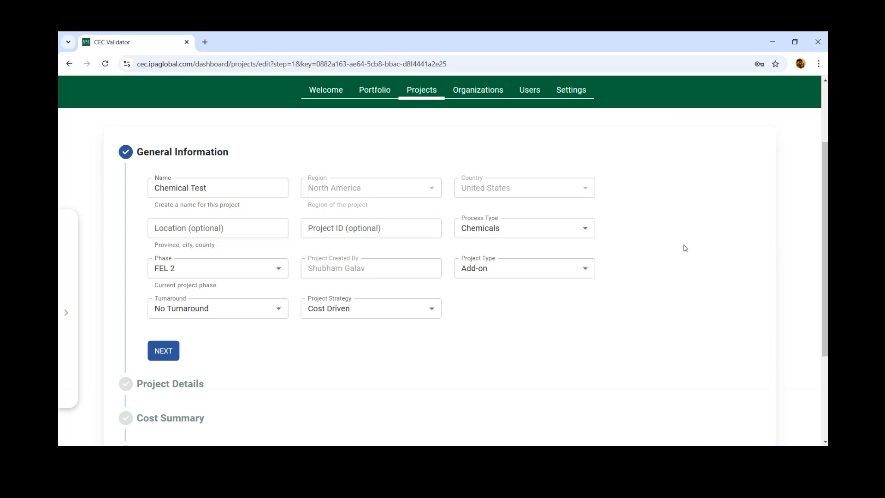
scroll(684, 247, down, 1)
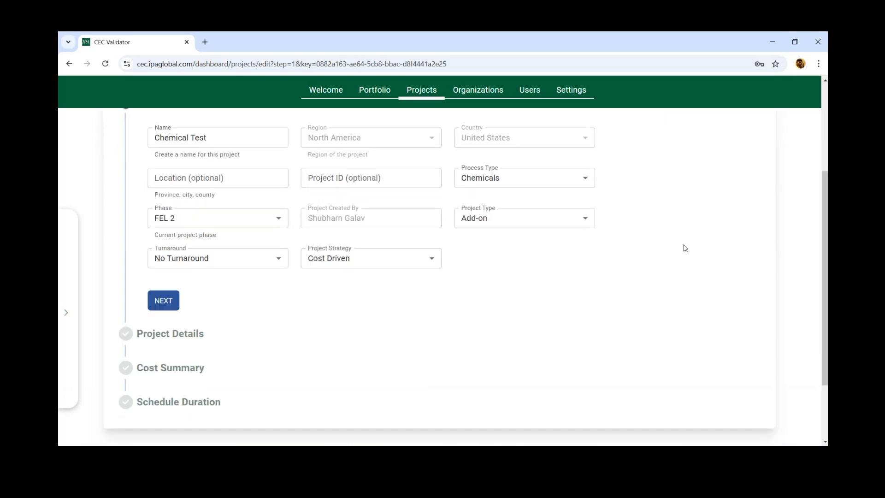
scroll(685, 248, up, 1)
scroll(685, 248, down, 1)
click(279, 220)
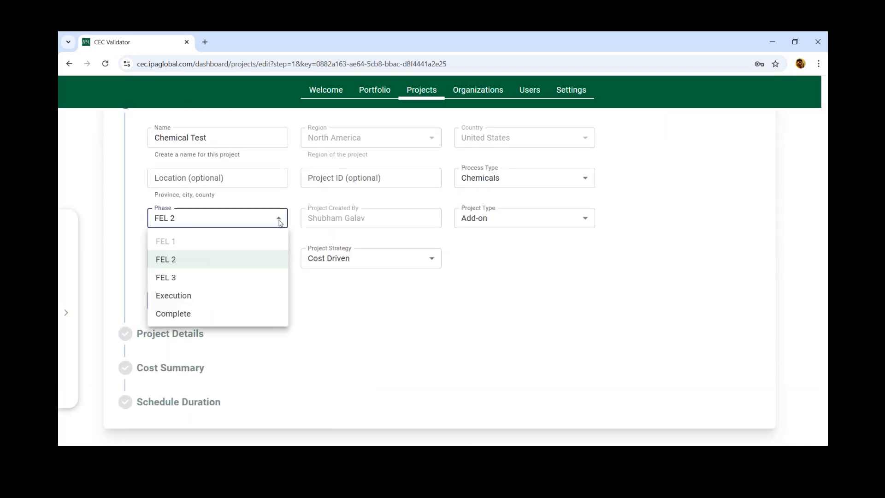
click(199, 279)
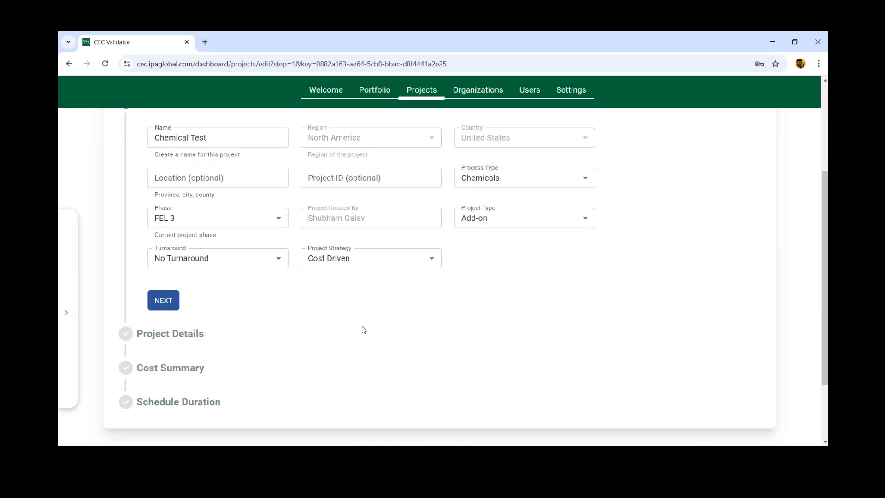
click(174, 301)
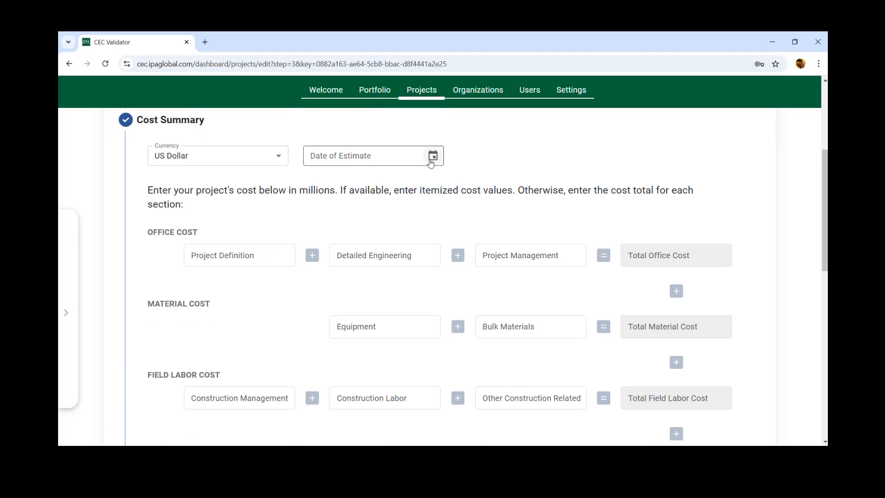
Step: Look through the cost summary's office, material, field labor, contingency, lump sum and non-benchmarked cost fields
scroll(778, 312, down, 3)
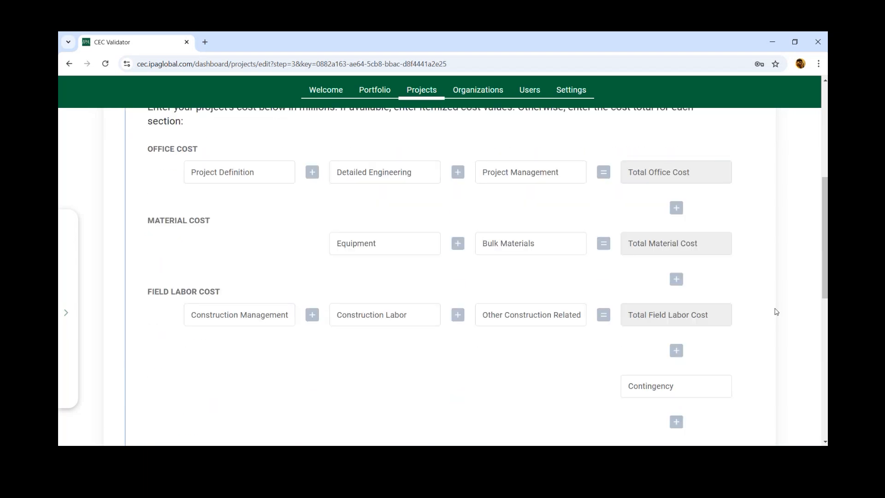
scroll(778, 312, down, 4)
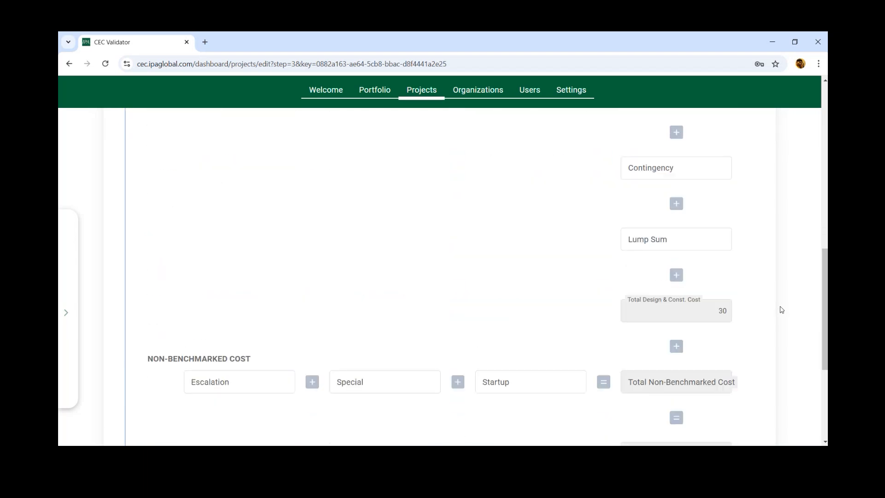
scroll(781, 310, up, 5)
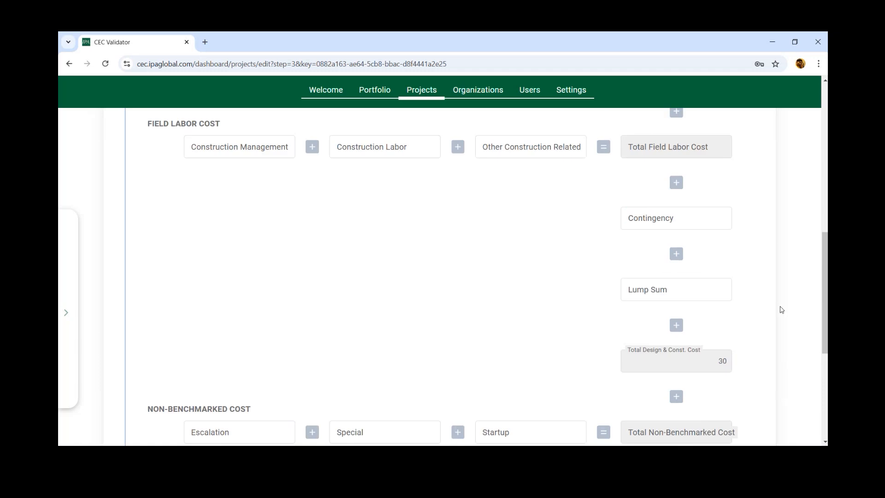
scroll(782, 309, up, 3)
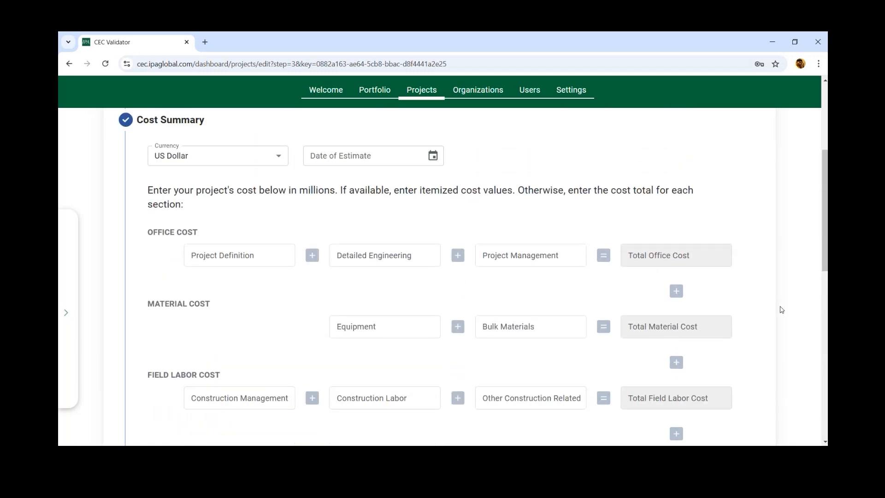
scroll(781, 309, down, 1)
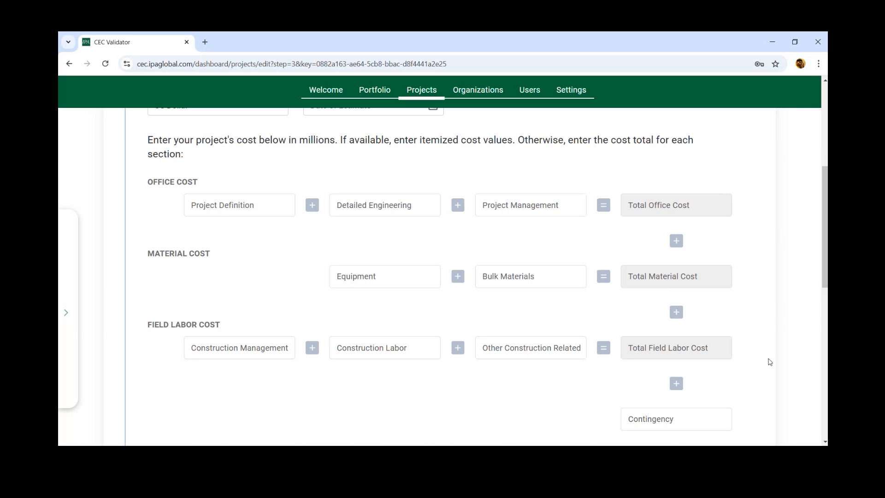
scroll(803, 368, down, 5)
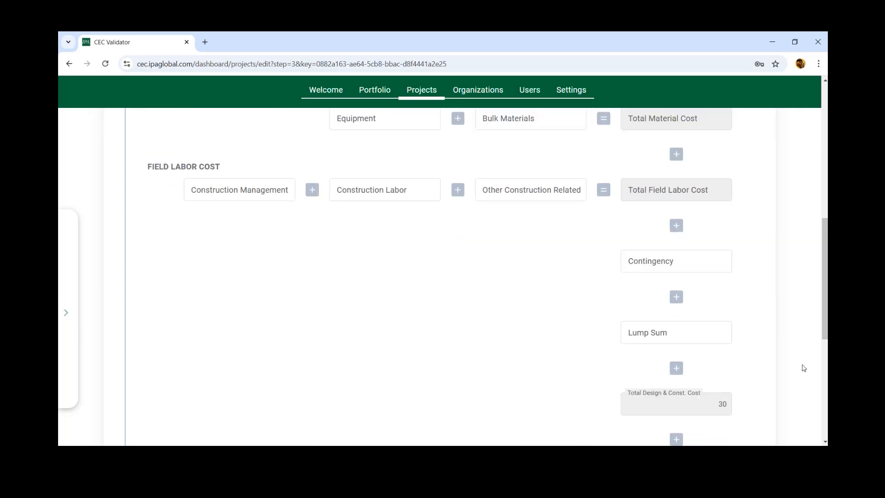
scroll(802, 364, up, 5)
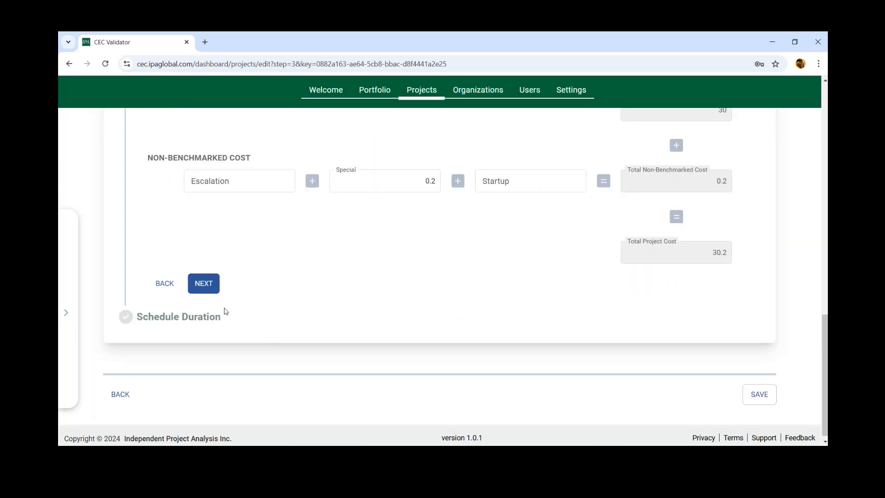
Step: Continue to the schedule duration and validate the cost estimate and project schedule for FEL 3
click(215, 287)
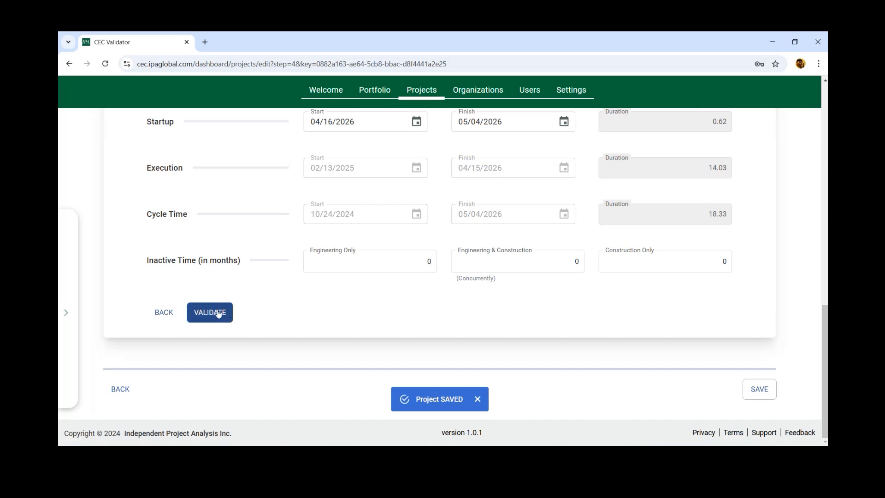
click(219, 314)
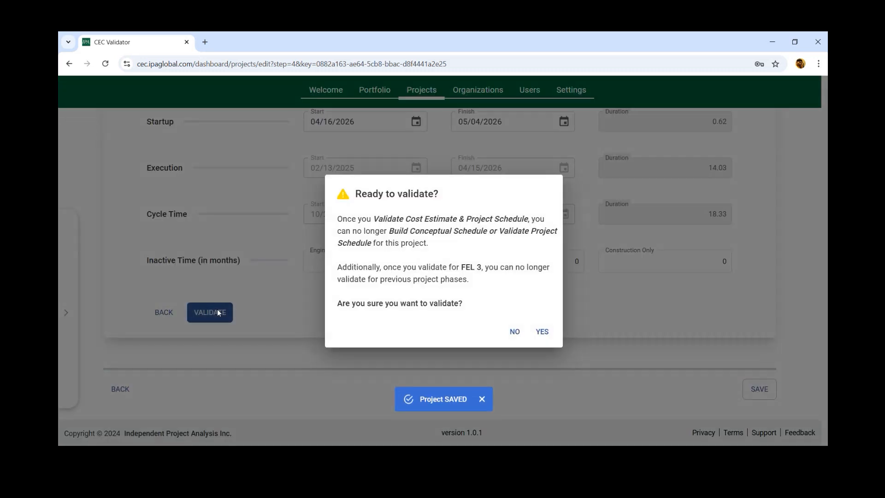
click(542, 332)
Step: Review the project competitiveness gauges and the project information in the overall FEL 3 report
scroll(548, 335, up, 15)
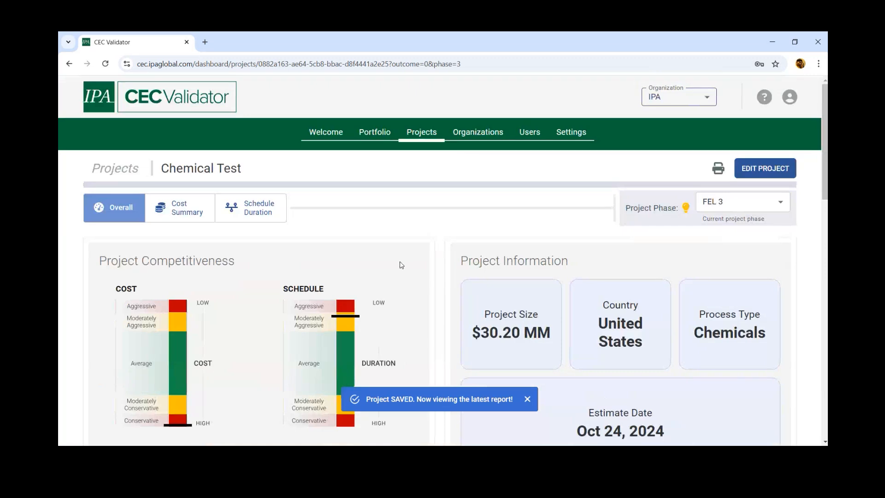
scroll(134, 173, down, 2)
scroll(106, 173, up, 1)
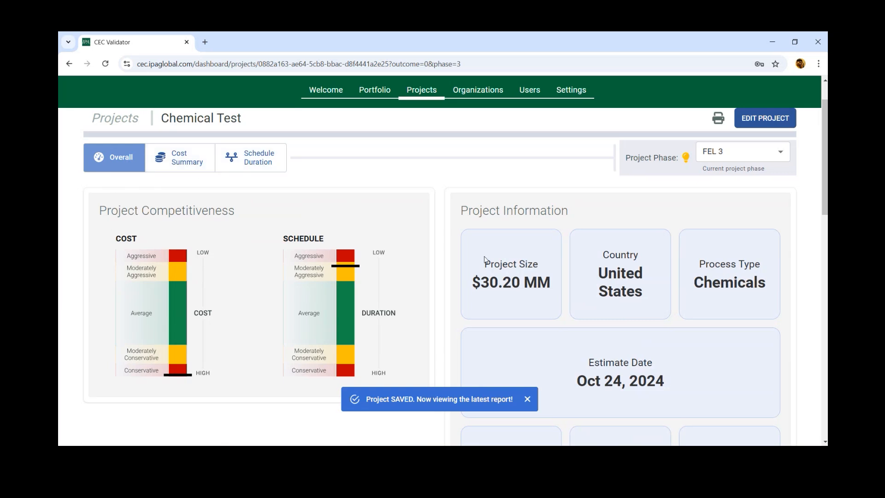
scroll(454, 278, down, 1)
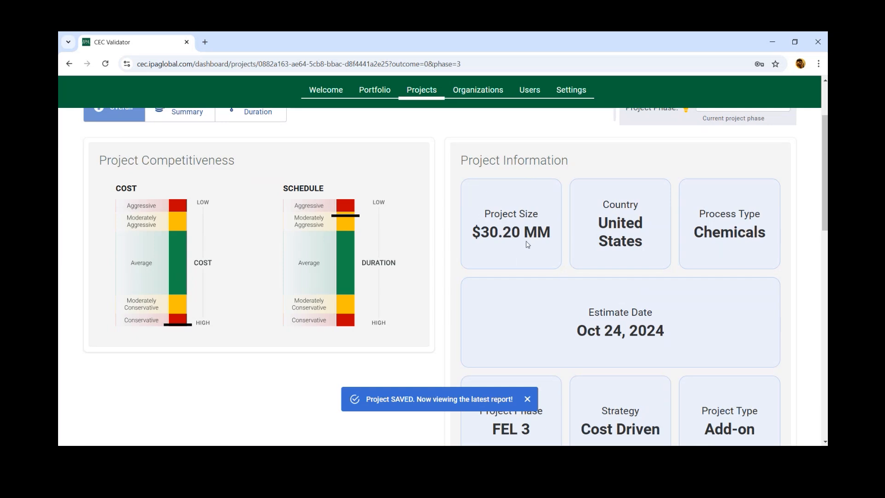
scroll(719, 295, down, 2)
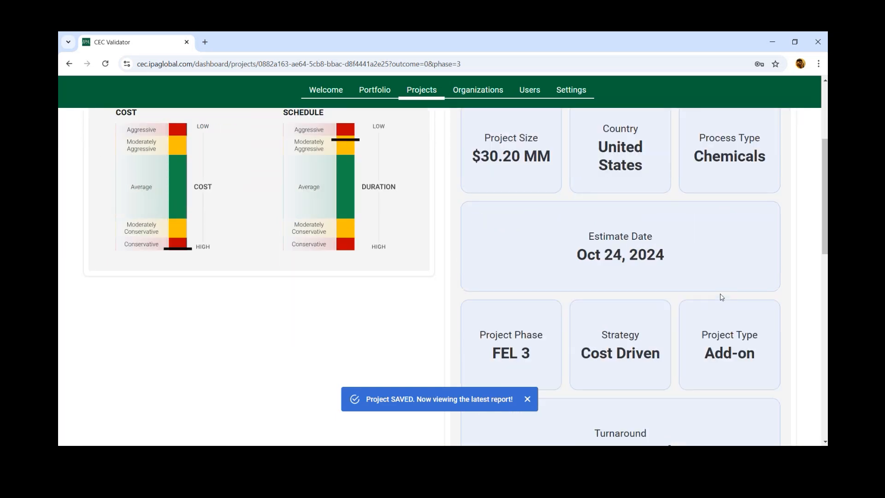
scroll(721, 296, down, 3)
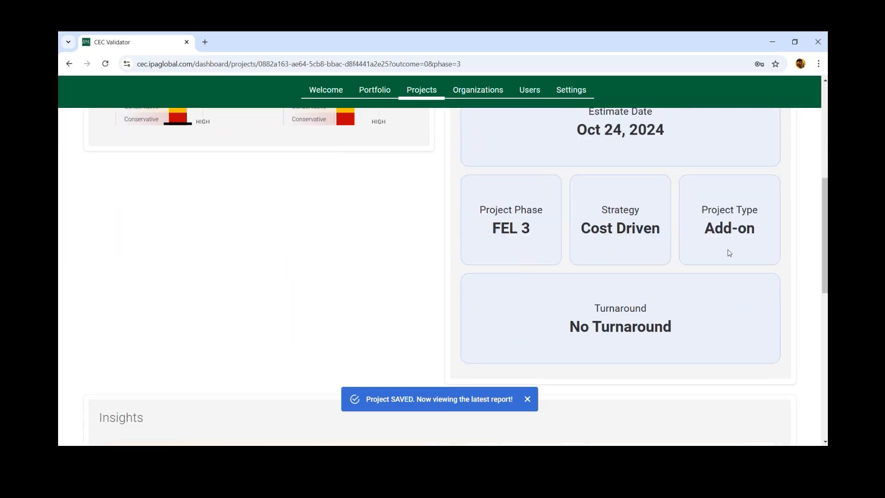
scroll(784, 292, down, 1)
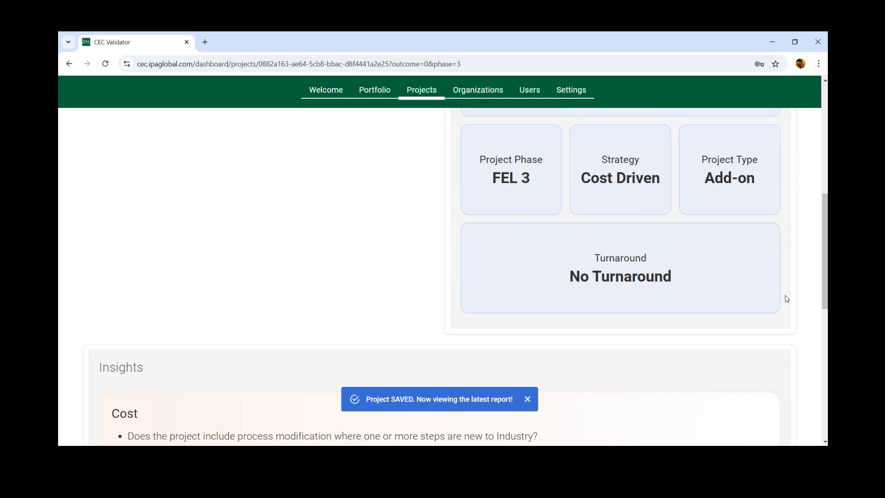
Step: Read the cost and schedule insights in the overall report
scroll(793, 321, down, 6)
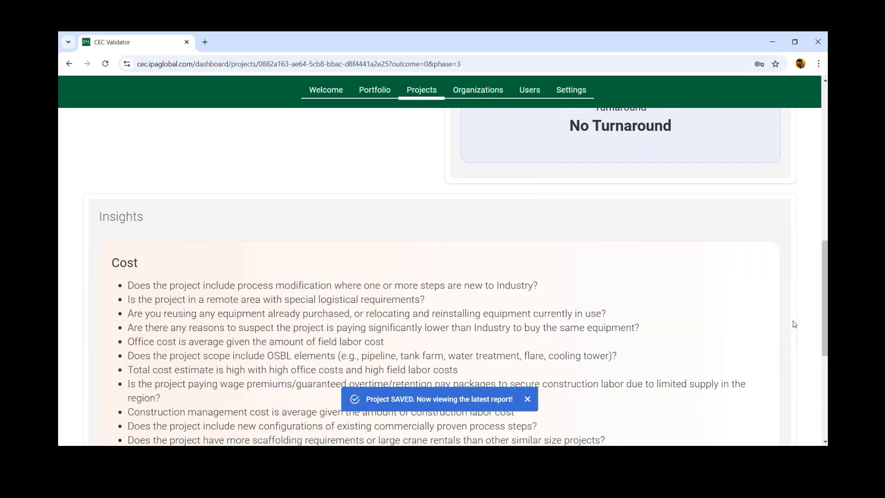
scroll(800, 322, down, 2)
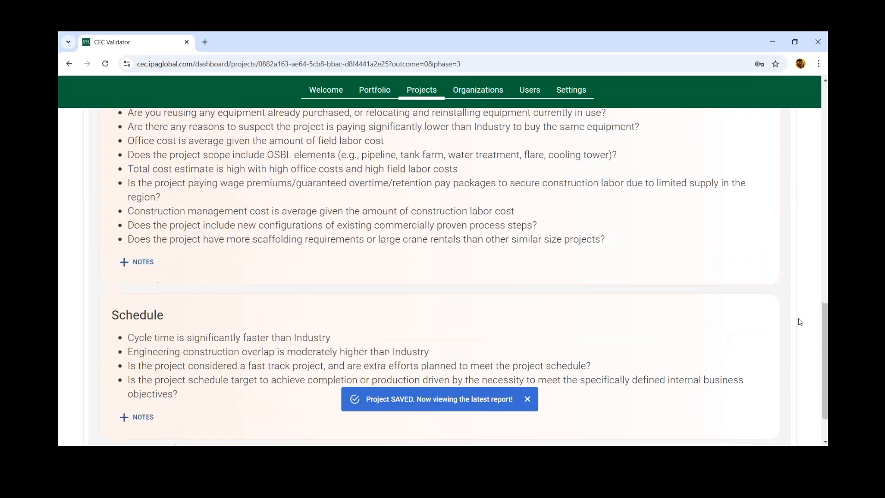
scroll(799, 323, up, 1)
scroll(206, 287, up, 1)
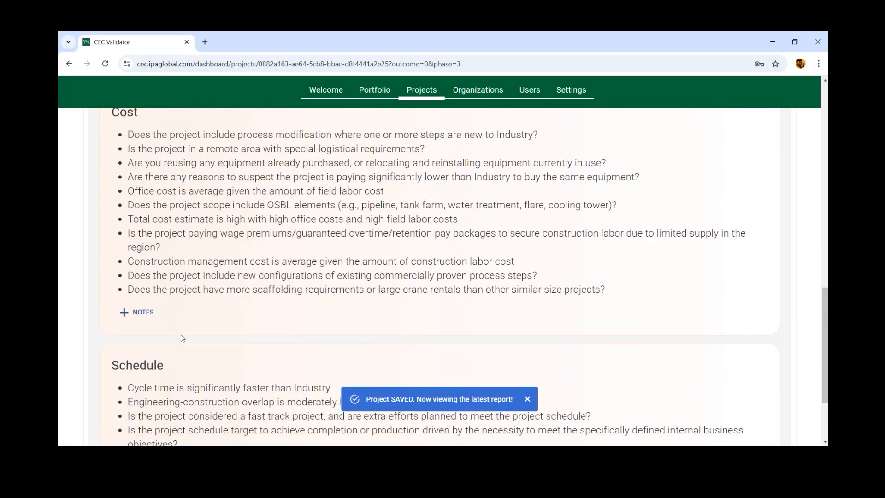
scroll(182, 338, down, 1)
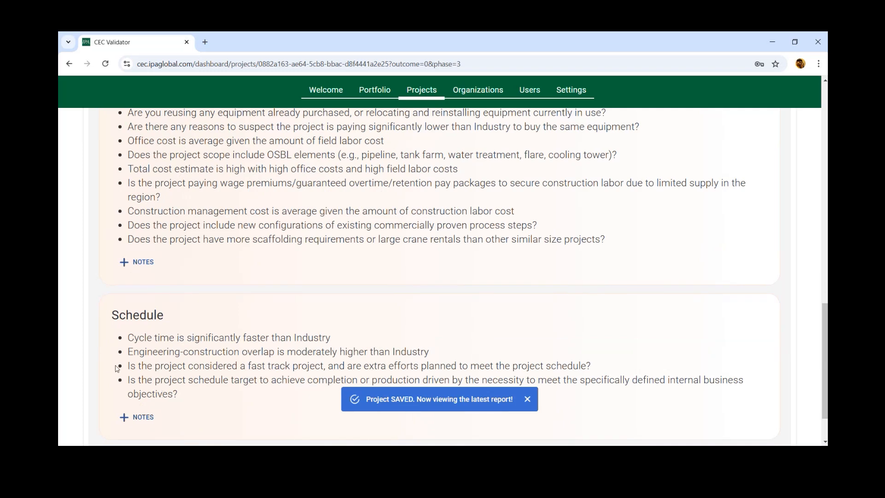
Step: Open the report's Cost Summary and examine the project cost breakdown from office costs to non-benchmarked costs
scroll(220, 325, up, 2)
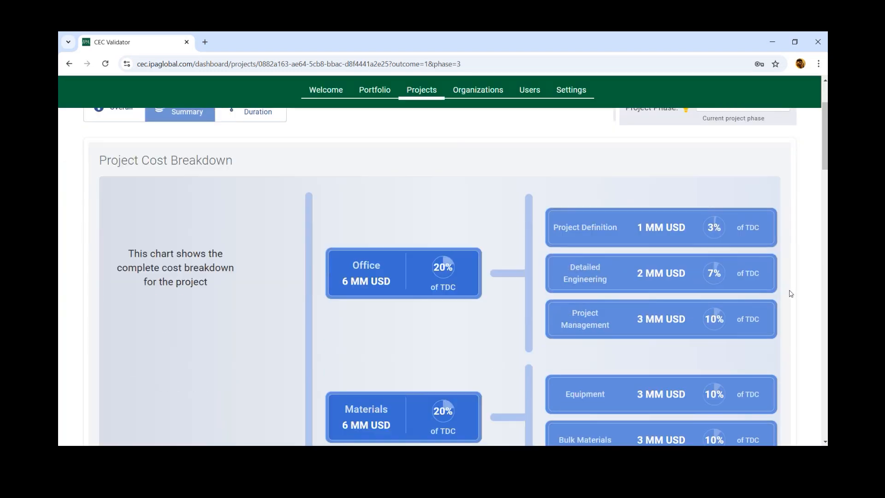
scroll(791, 294, up, 2)
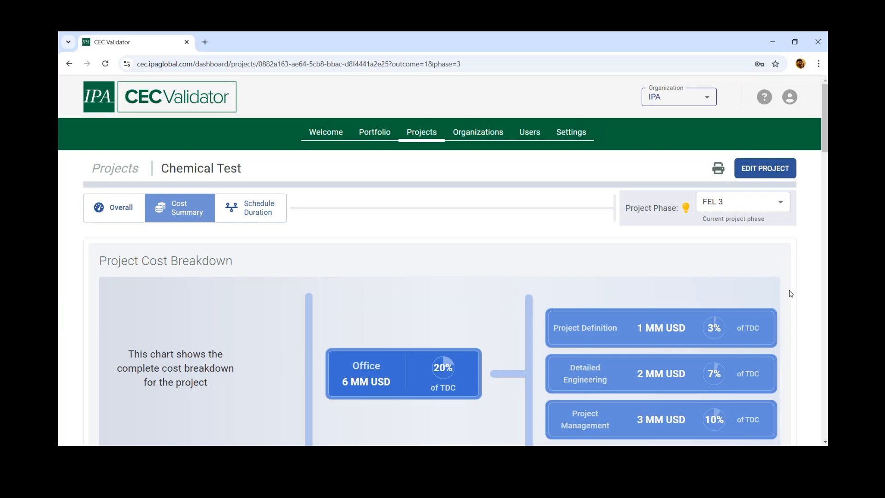
scroll(790, 294, down, 3)
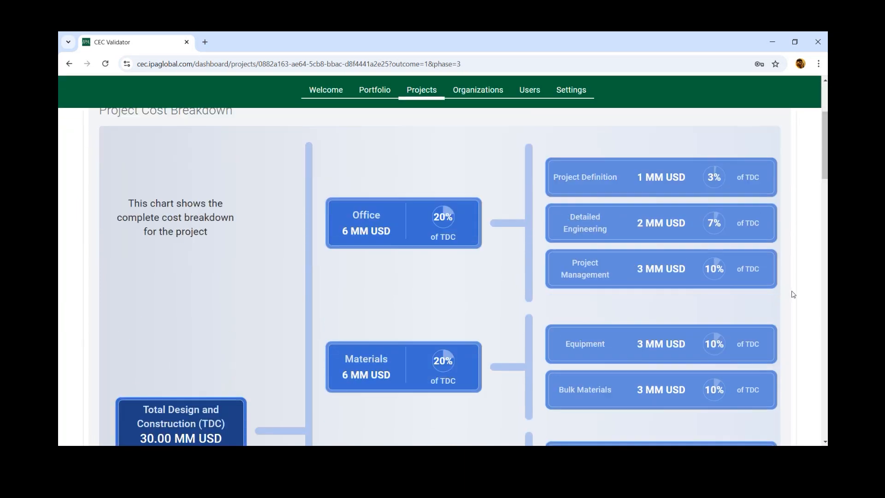
scroll(801, 352, down, 4)
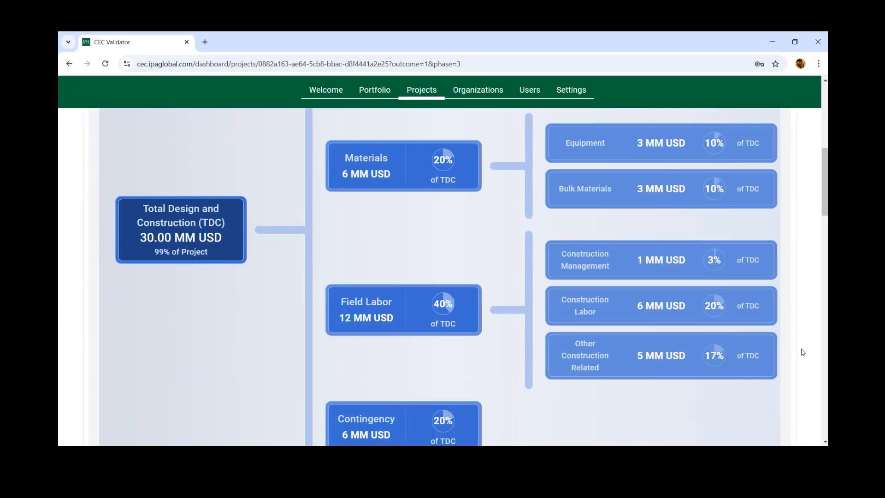
scroll(800, 349, down, 1)
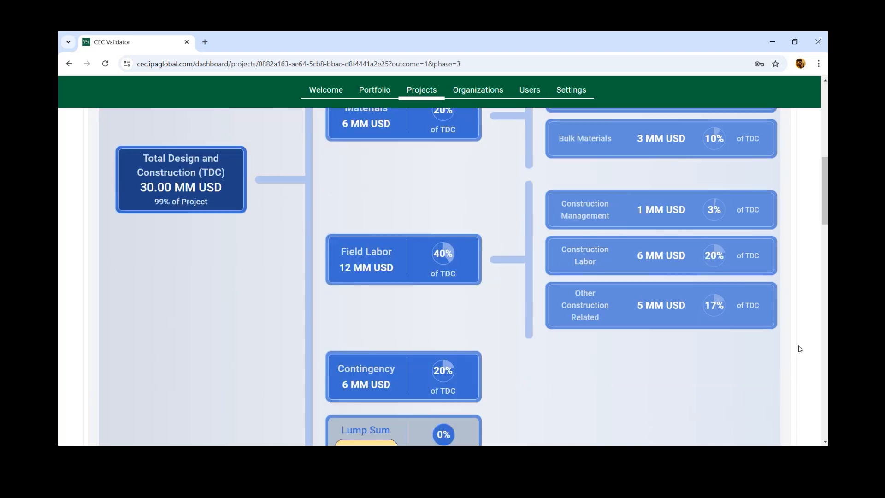
scroll(800, 349, down, 5)
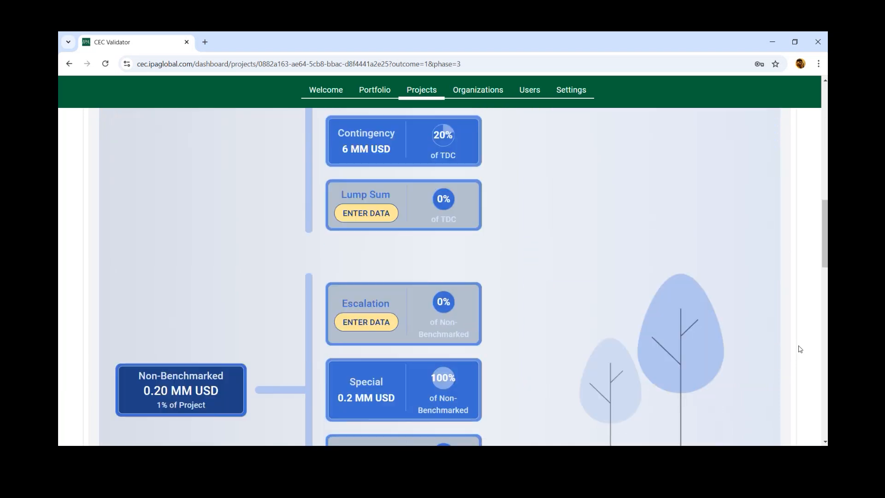
Step: Examine the non-benchmarked costs and the overall Cost Metrics Distribution chart in the Cost Summary
scroll(800, 348, down, 1)
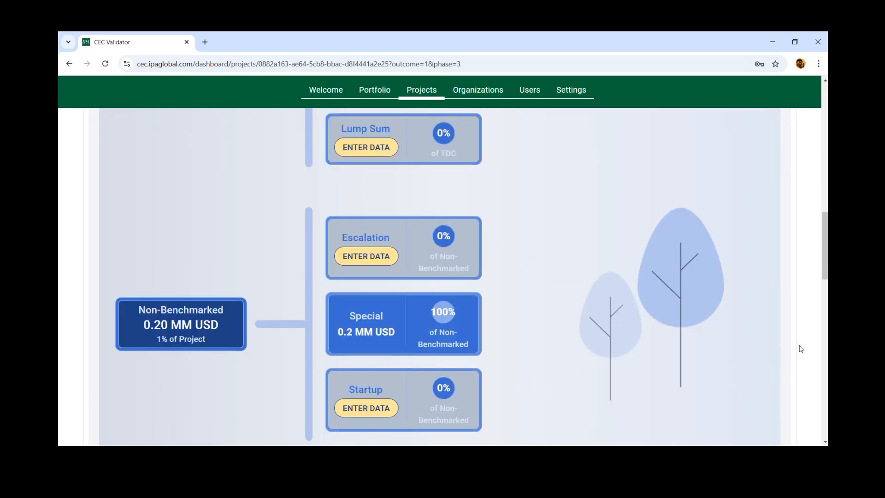
scroll(801, 349, down, 2)
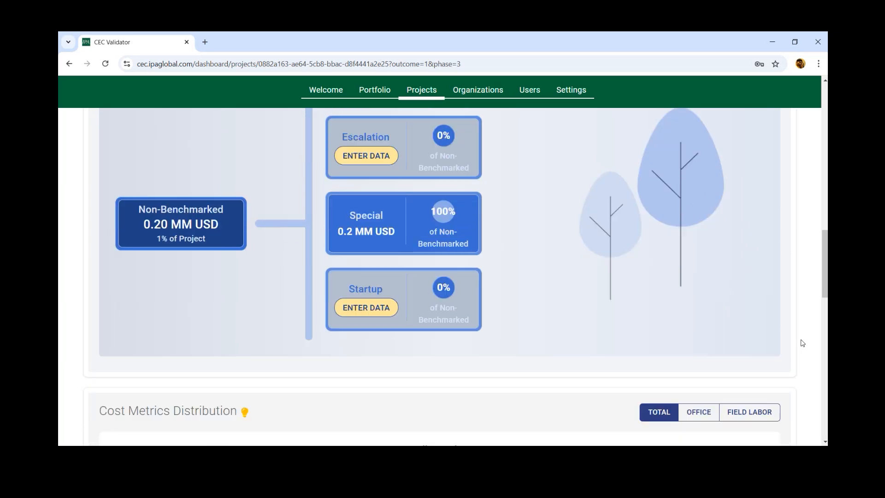
scroll(802, 343, down, 5)
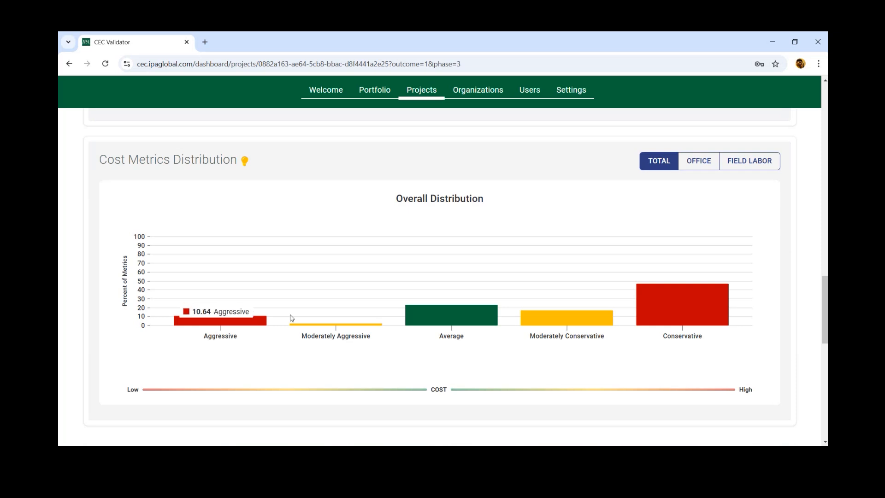
mouse_move(430, 328)
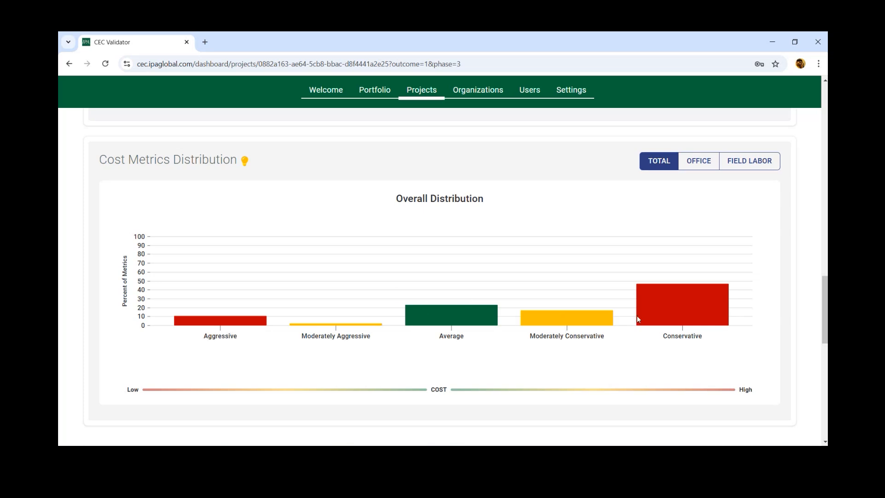
Step: Read the cost Metrics Table, view its second page and return to the first page
scroll(802, 340, down, 8)
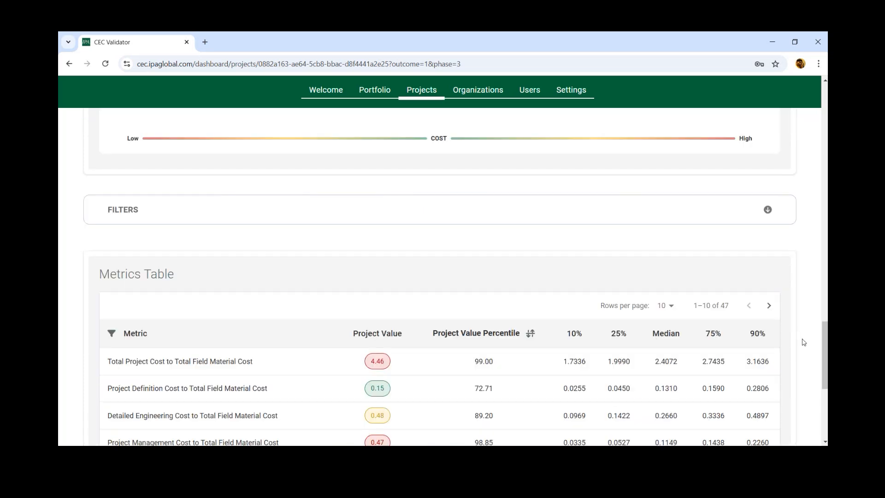
scroll(803, 342, down, 1)
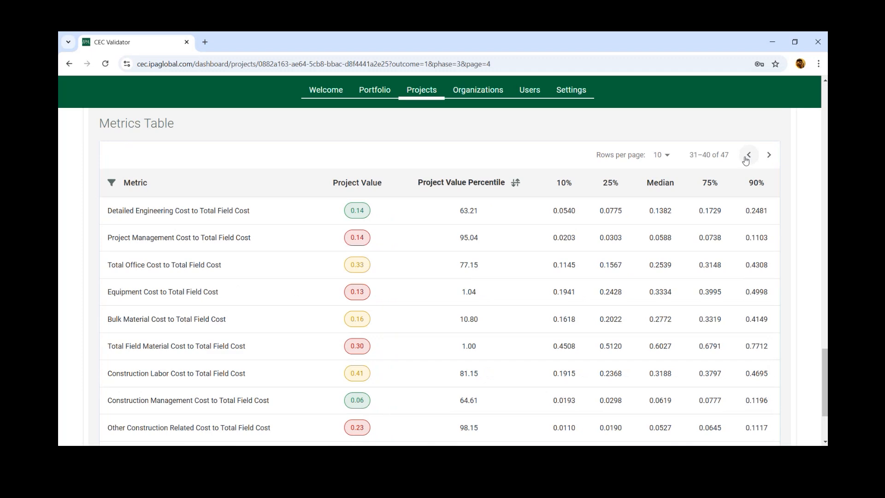
click(748, 157)
click(747, 157)
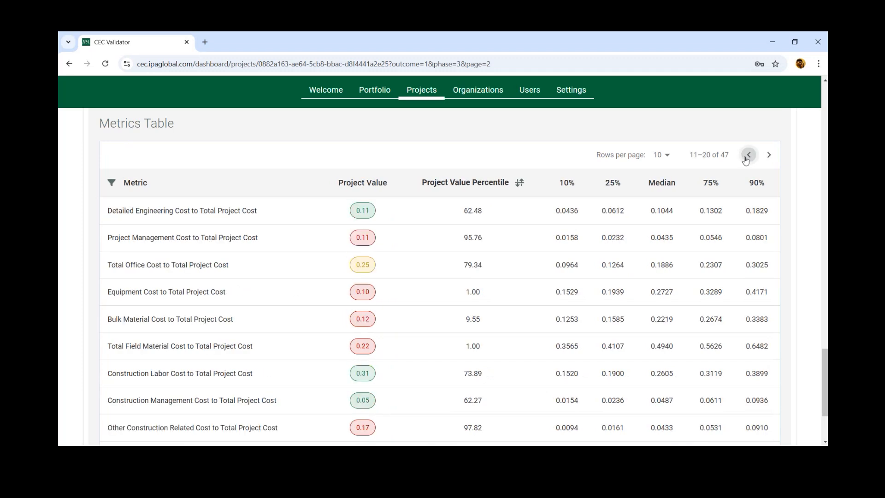
click(747, 157)
Step: Filter the Metrics Table to the Ratio to Equipment metrics and read the filtered rows
scroll(757, 174, up, 1)
scroll(758, 178, up, 1)
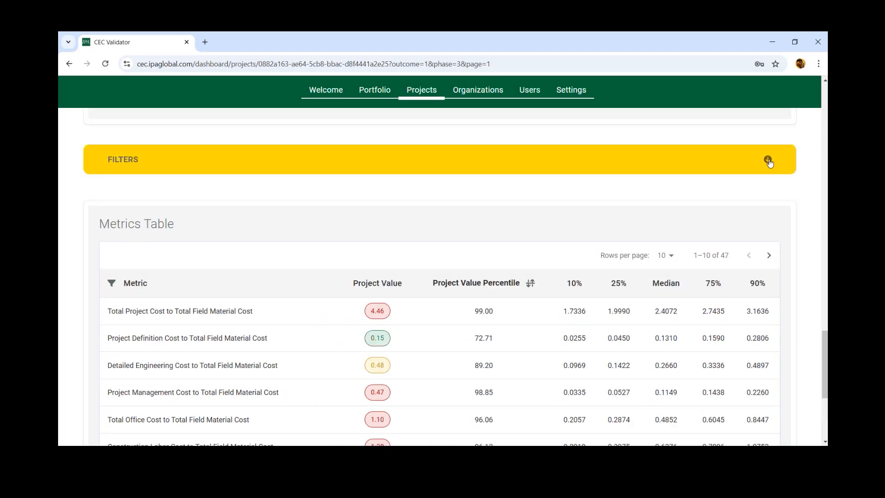
click(768, 165)
click(145, 190)
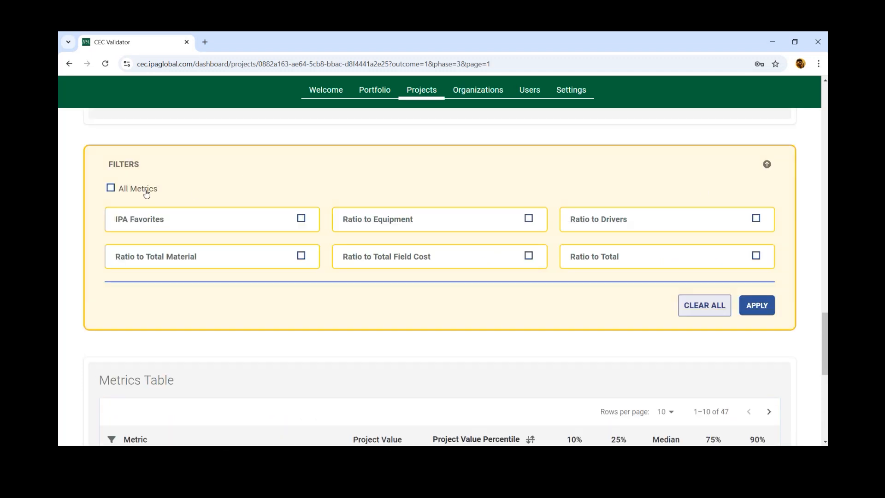
click(528, 218)
click(757, 305)
scroll(805, 341, down, 4)
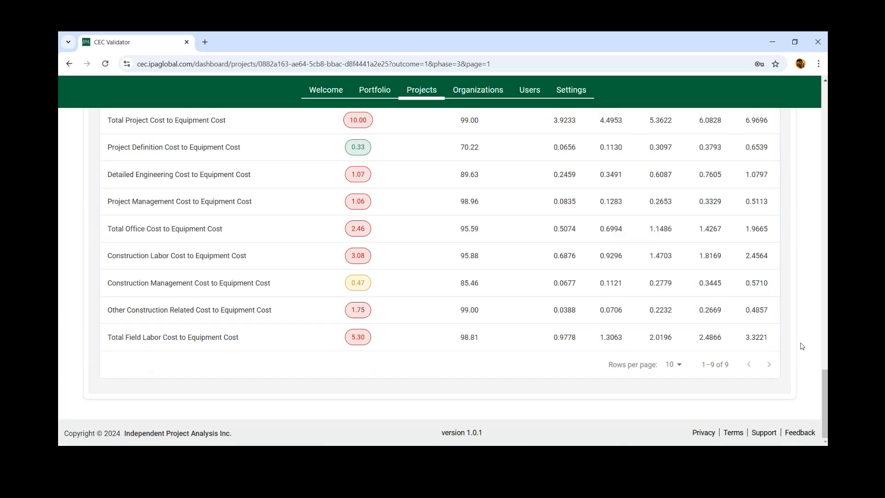
scroll(803, 346, up, 1)
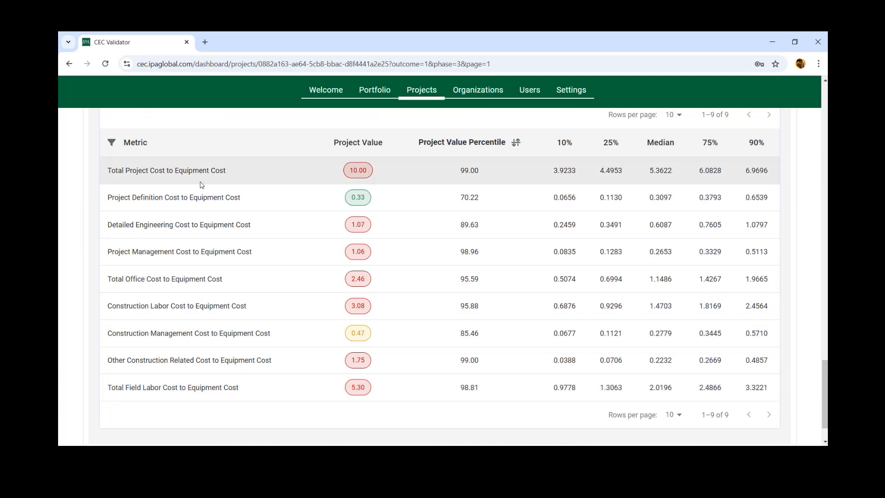
Step: Clear all metric filters and apply the change to restore the full Metrics Table
scroll(593, 369, up, 2)
scroll(599, 364, up, 3)
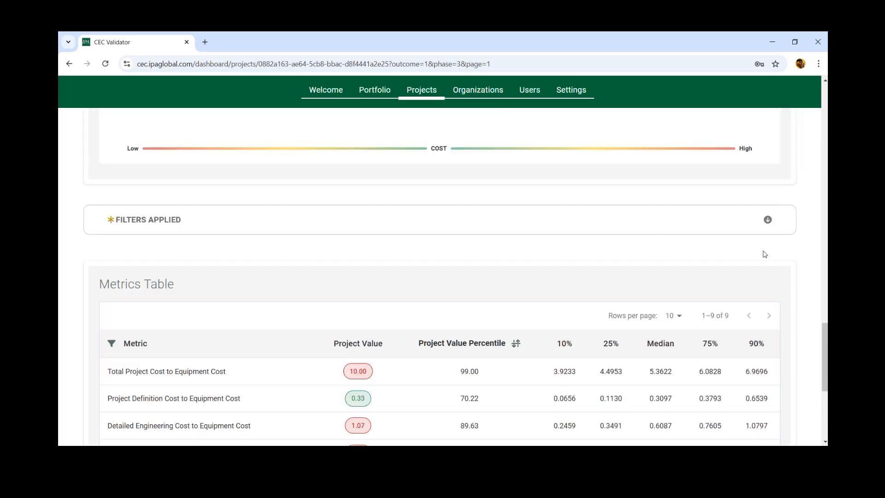
click(767, 225)
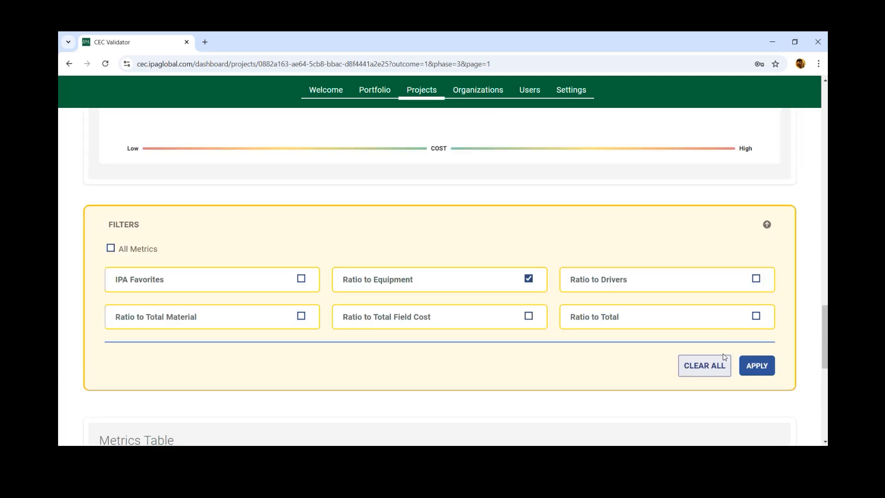
click(709, 372)
click(749, 365)
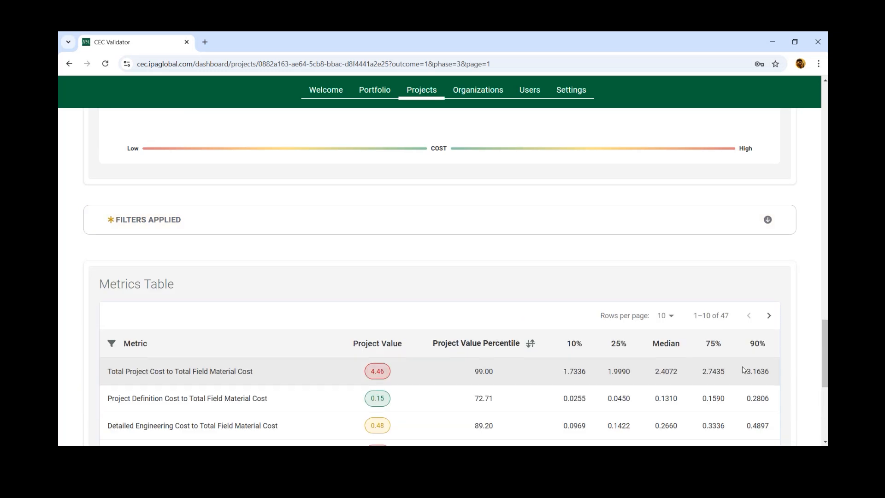
Step: Search the Metrics Table by metric name for "bulk"
scroll(185, 258, down, 5)
click(111, 143)
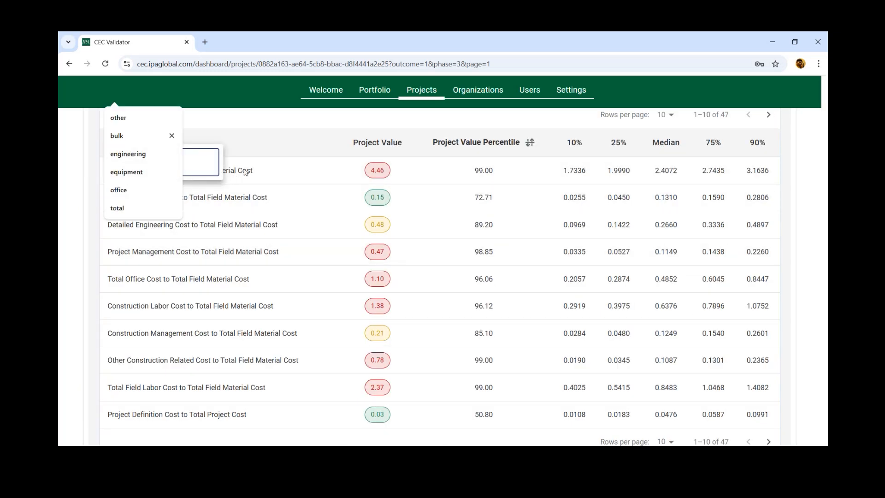
click(135, 136)
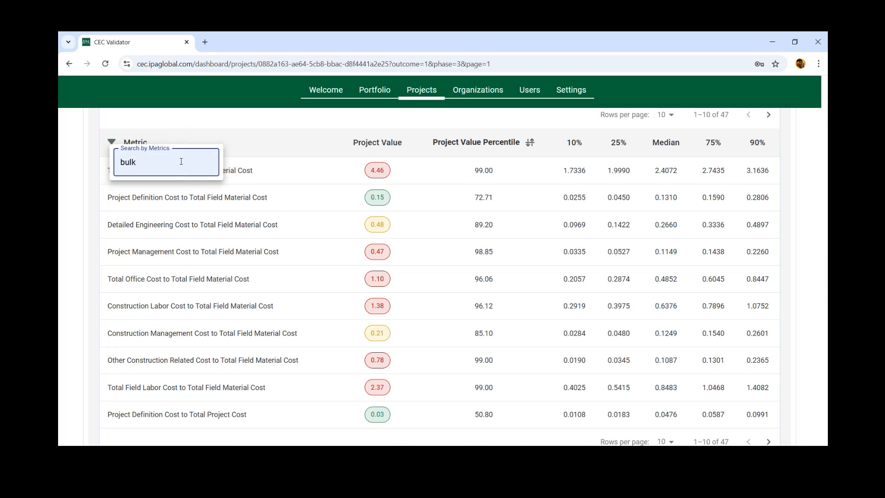
key(Return)
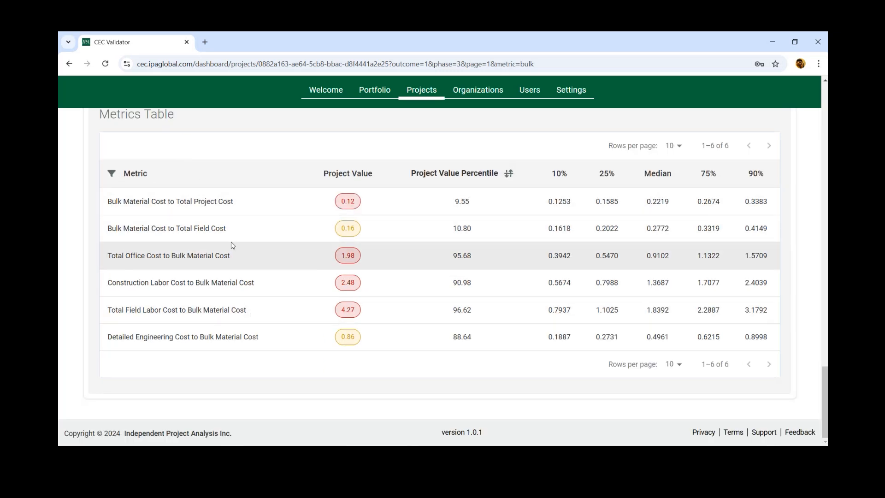
Step: Clear the "bulk" search so the Metrics Table lists all metrics again
click(112, 174)
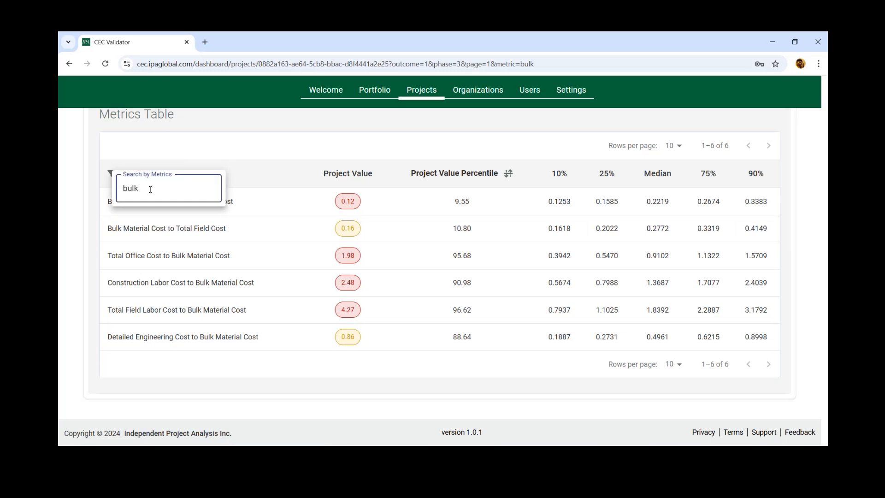
key(ctrl+a)
key(BackSpace)
key(Return)
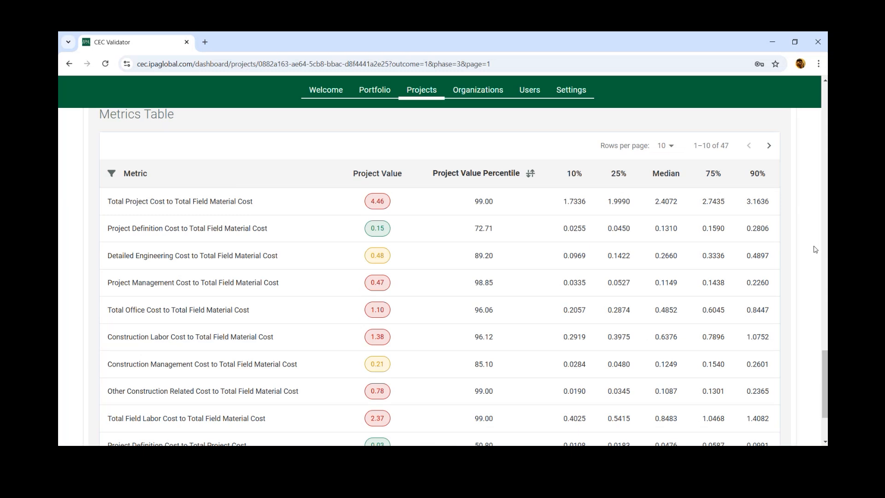
Step: Look over the Cost Metrics Distribution chart and the project cost breakdown above the Metrics Table again
scroll(814, 249, up, 2)
scroll(814, 249, up, 2)
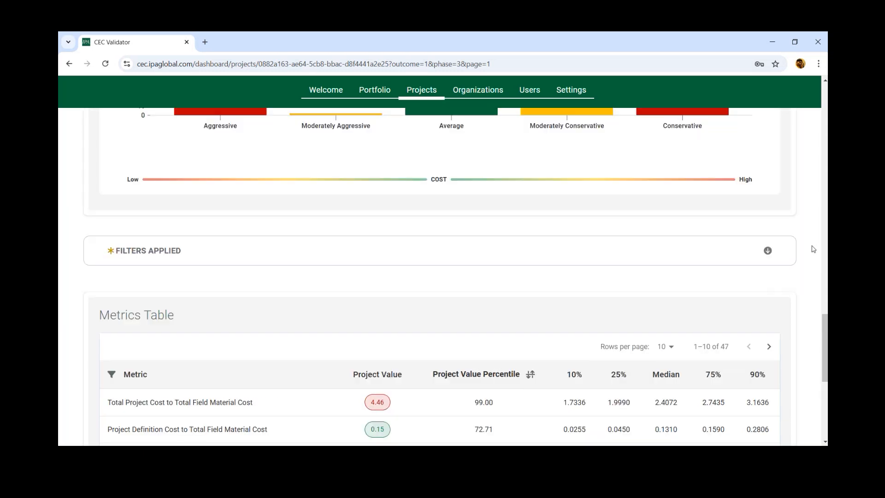
scroll(814, 249, up, 1)
scroll(813, 249, up, 1)
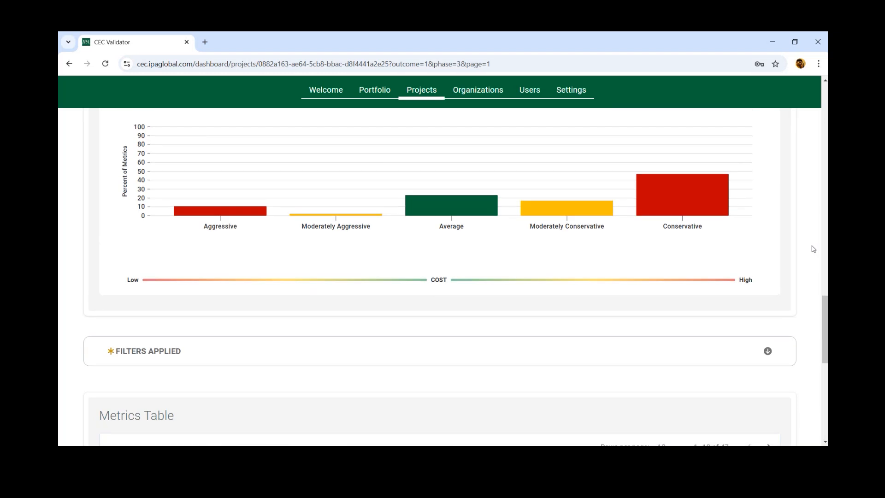
scroll(813, 249, up, 10)
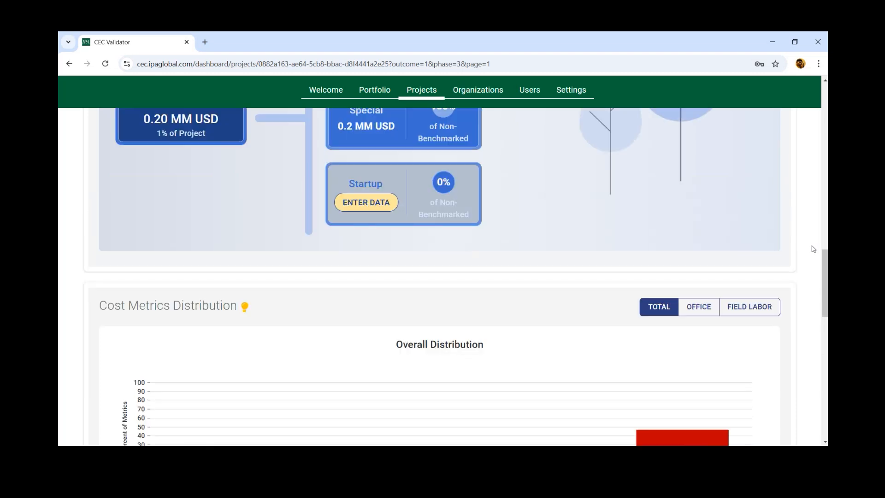
scroll(813, 249, up, 6)
Step: Sort the Metrics Table by Project Value Percentile, first from lowest to highest and finally from highest to lowest
scroll(813, 248, down, 20)
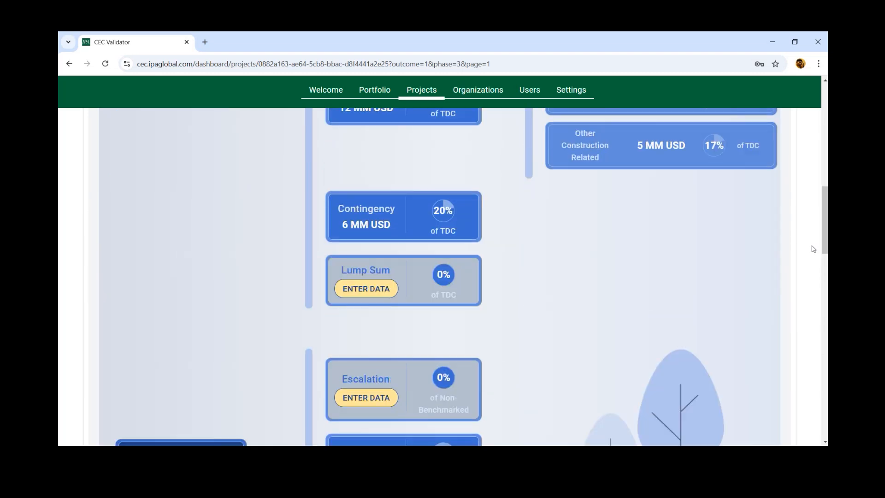
scroll(813, 249, down, 4)
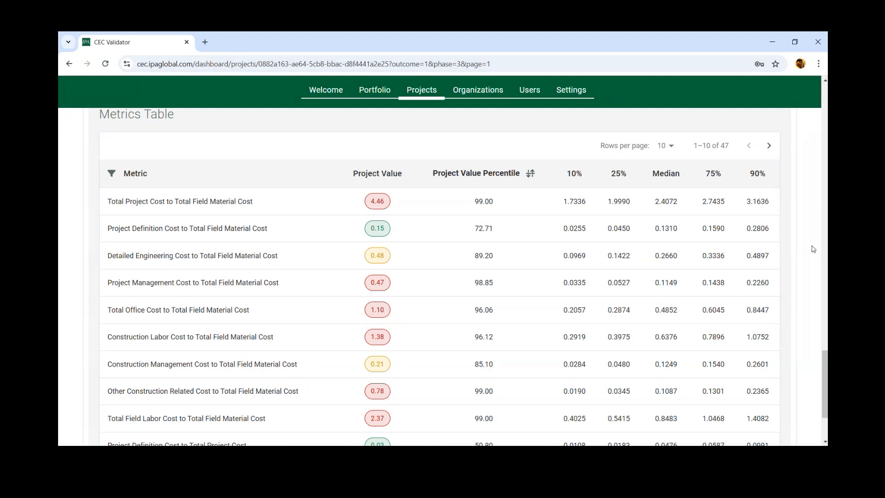
click(474, 176)
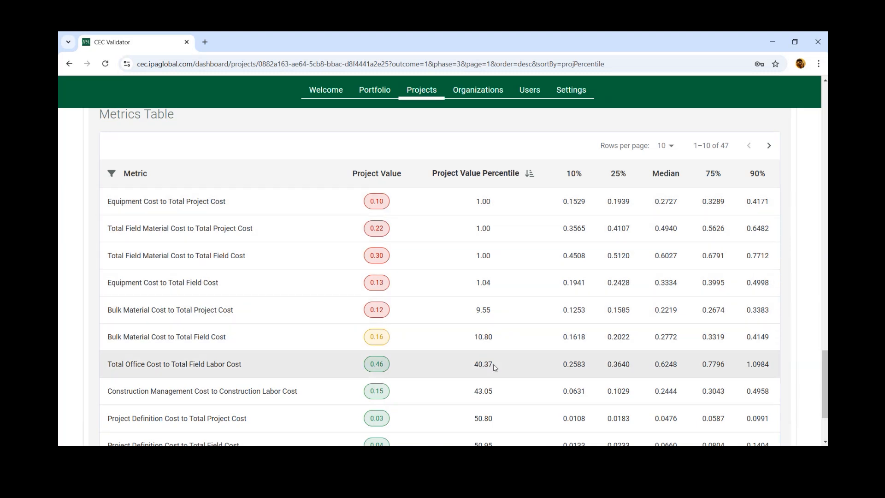
click(502, 174)
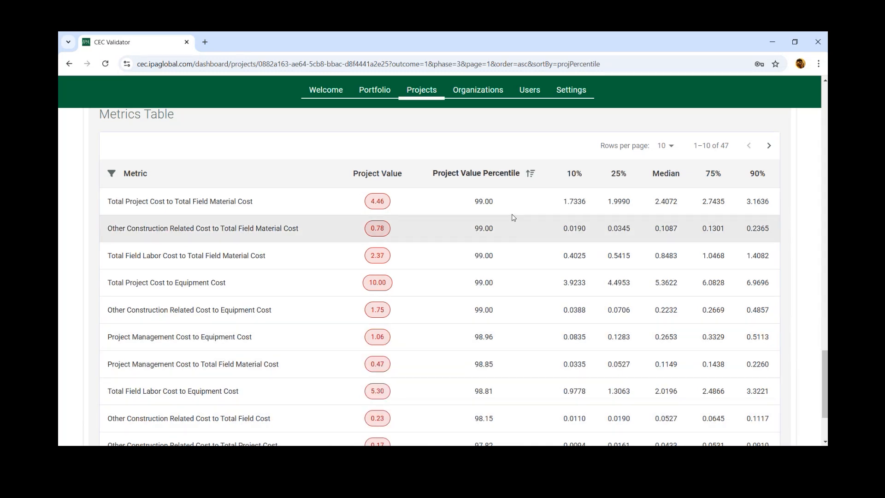
Step: Open the Schedule Duration report and examine the schedule competitiveness gauges, predicted schedules and schedule metrics table
scroll(784, 208, up, 5)
scroll(784, 207, up, 15)
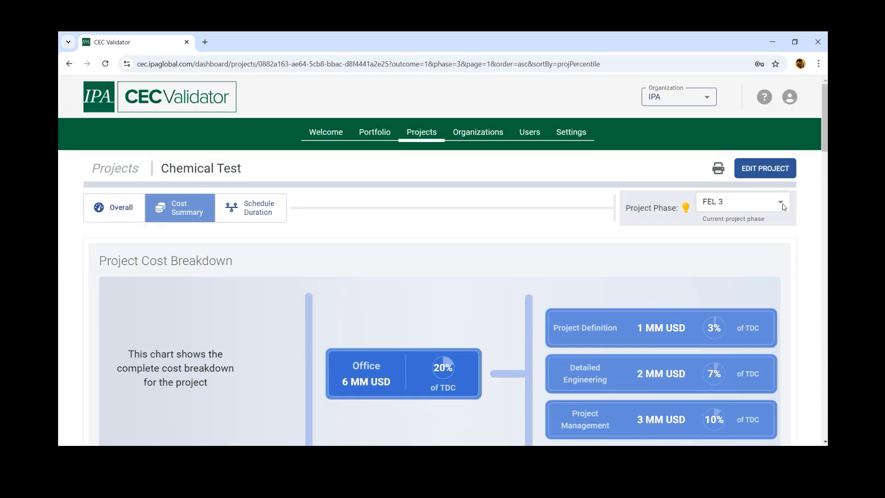
click(265, 209)
scroll(791, 293, down, 3)
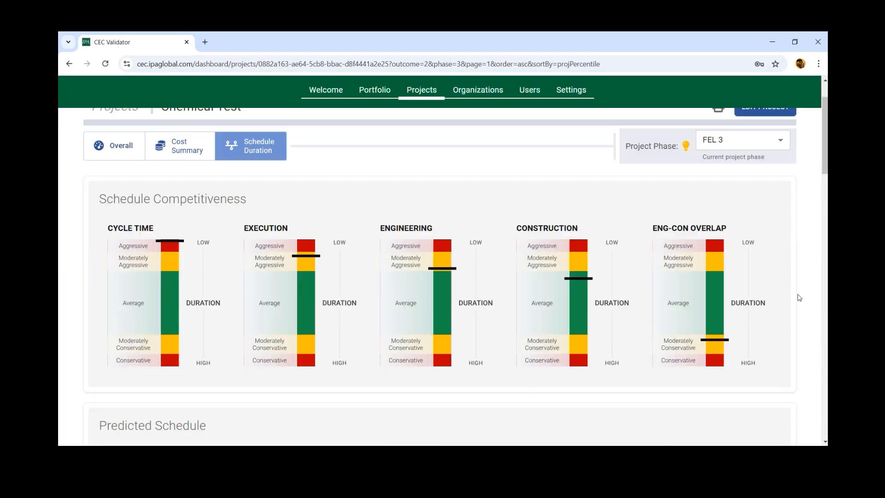
scroll(811, 298, down, 2)
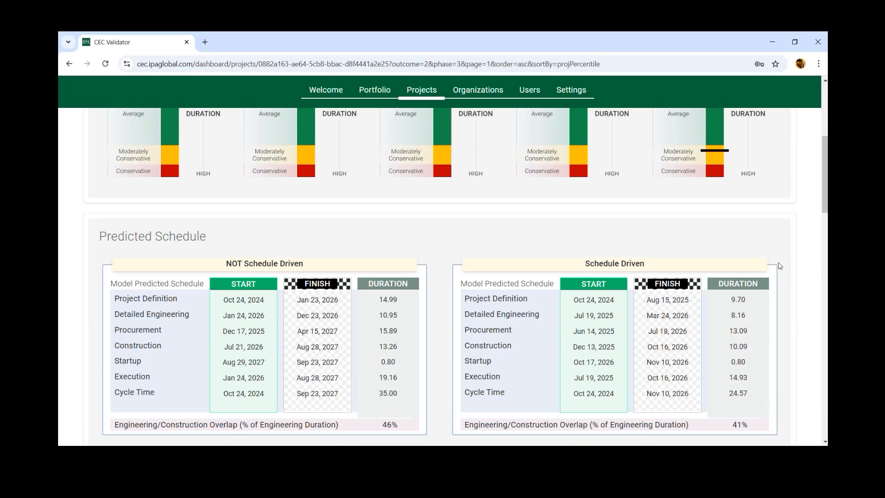
scroll(807, 284, down, 6)
scroll(813, 286, down, 10)
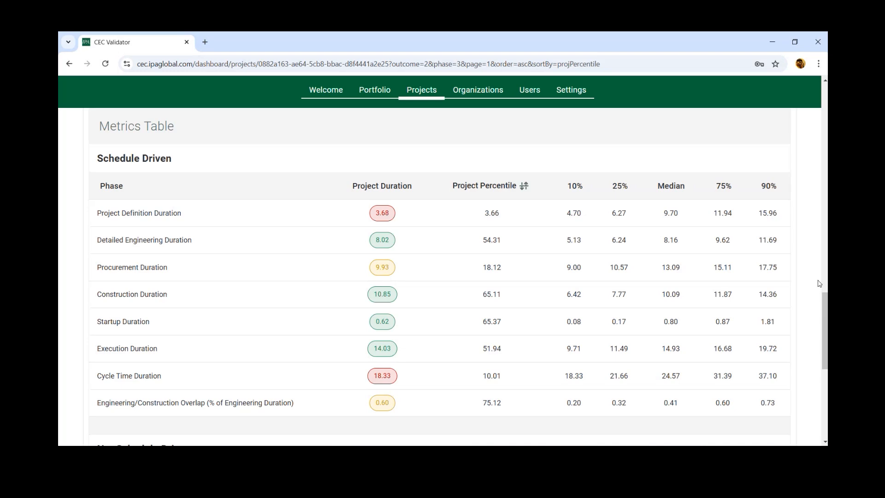
Step: Switch the report's project phase to FEL 1 and view its predicted schedule
scroll(819, 283, up, 20)
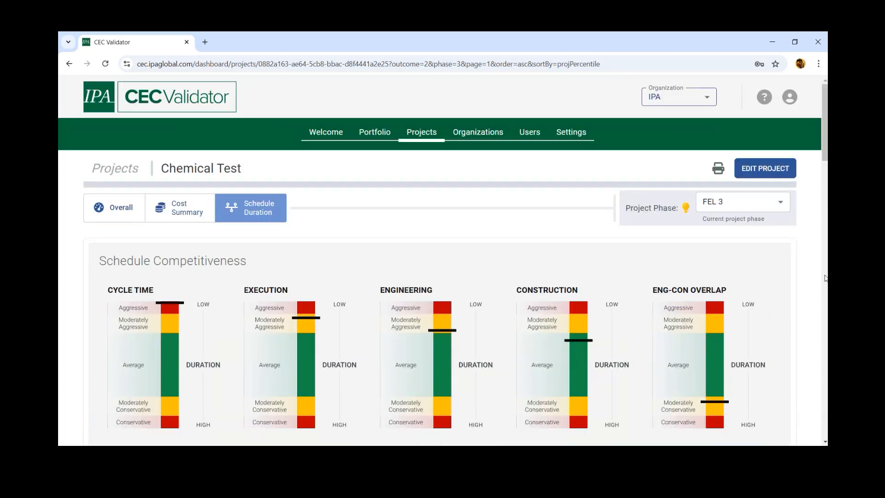
click(714, 201)
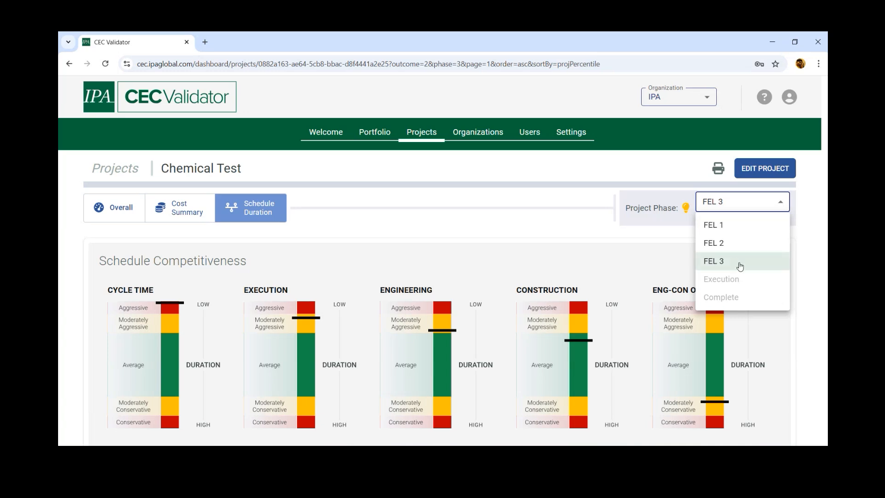
click(734, 225)
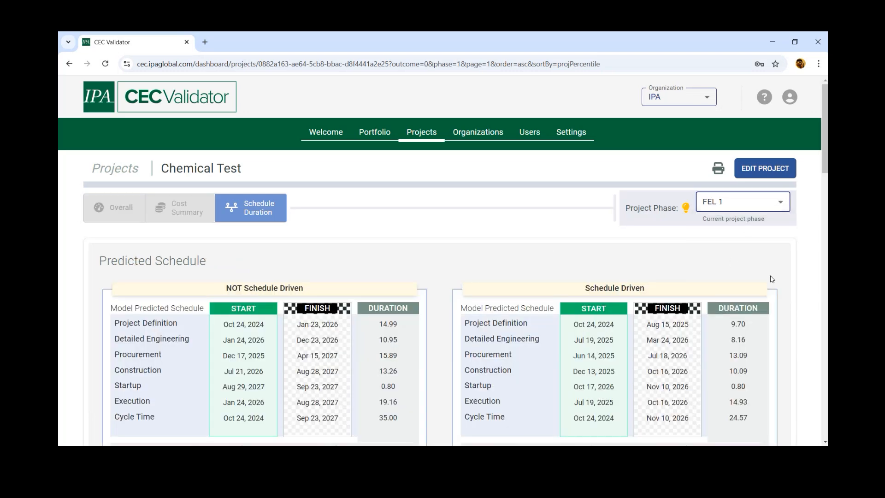
scroll(737, 277, down, 5)
scroll(747, 230, up, 5)
Step: Switch the report's project phase to FEL 2 and view its schedule competitiveness gauges
click(749, 204)
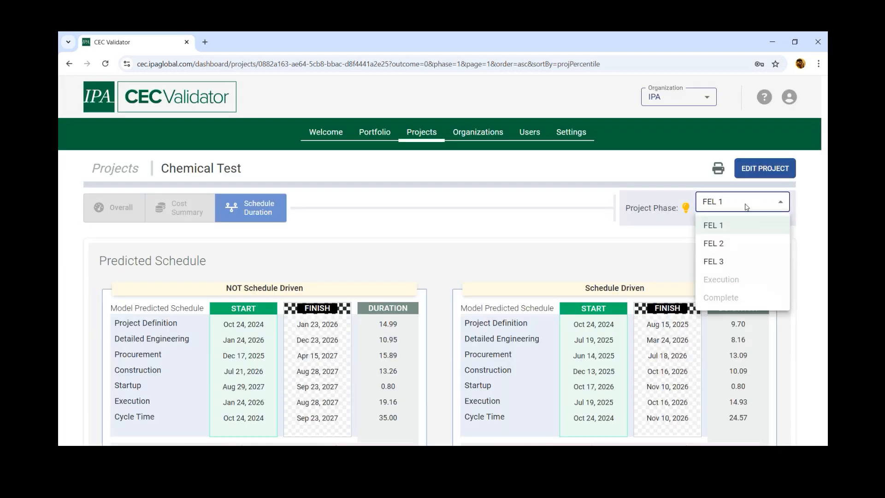
click(721, 244)
scroll(785, 270, down, 7)
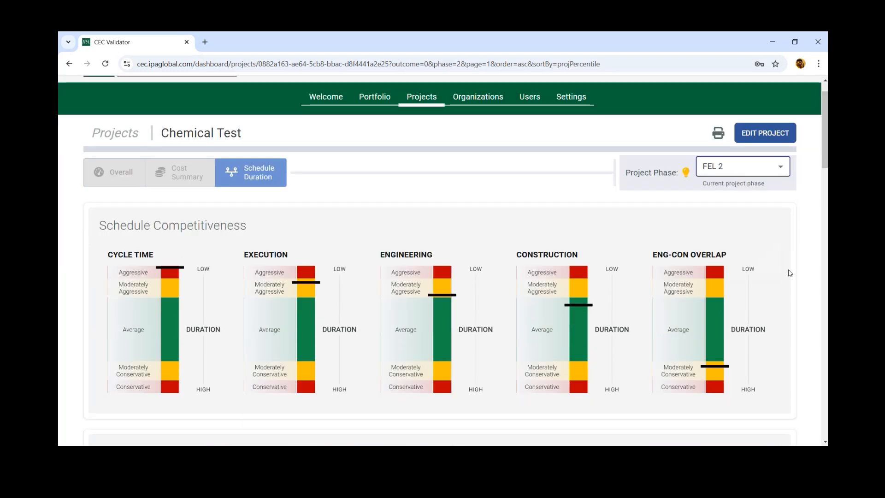
Step: Open the list of project phases for the Schedule Duration report
scroll(785, 268, up, 7)
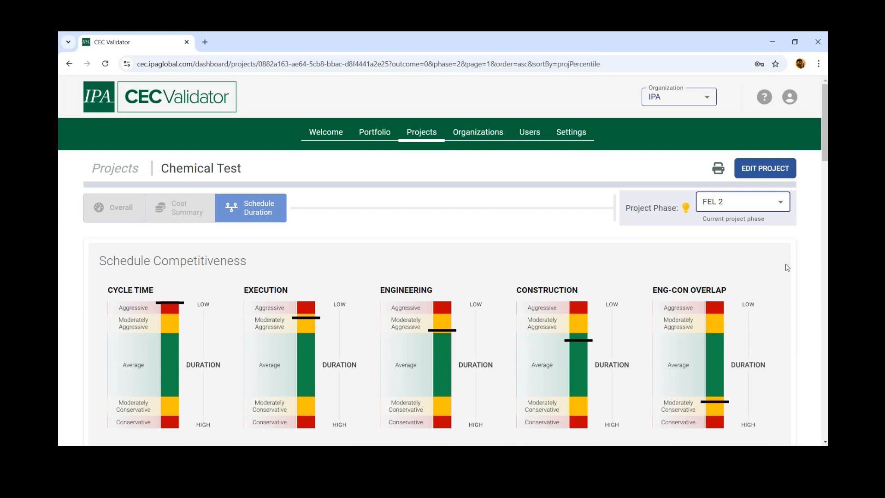
click(759, 208)
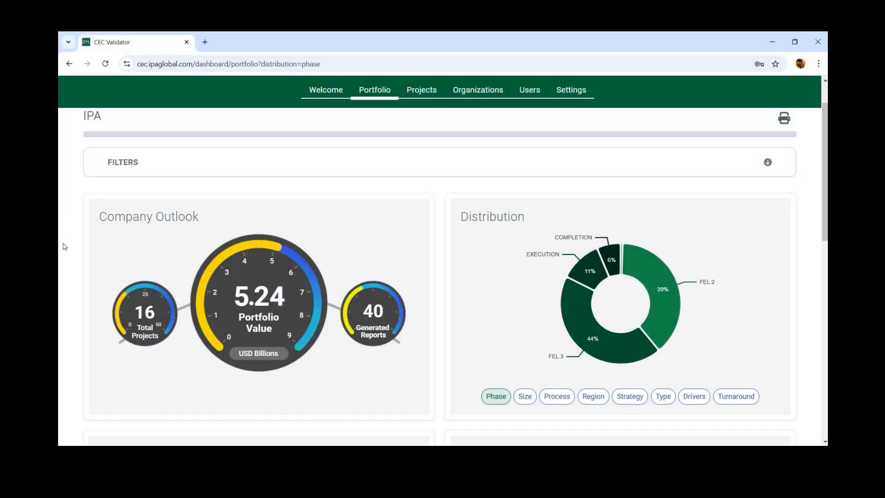
Step: Review the portfolio's Company Outlook, Type distribution, and cost and schedule competitiveness charts down to the Time Trend
scroll(65, 246, up, 1)
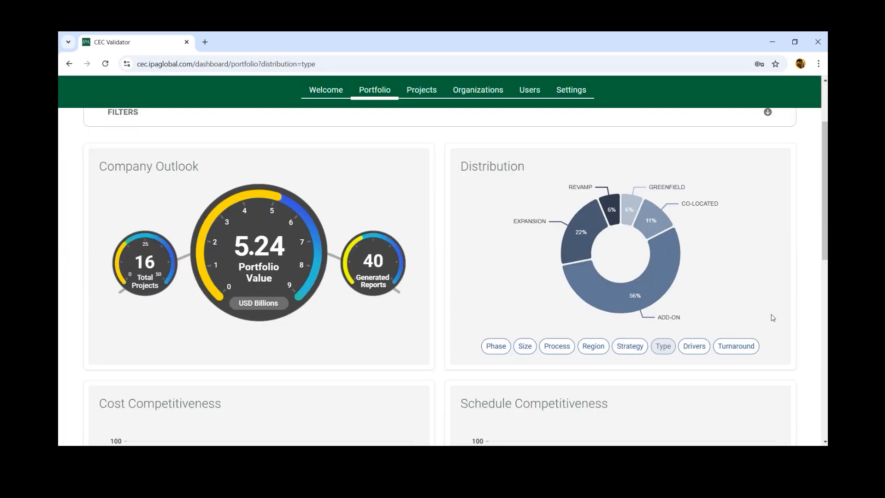
scroll(790, 321, down, 4)
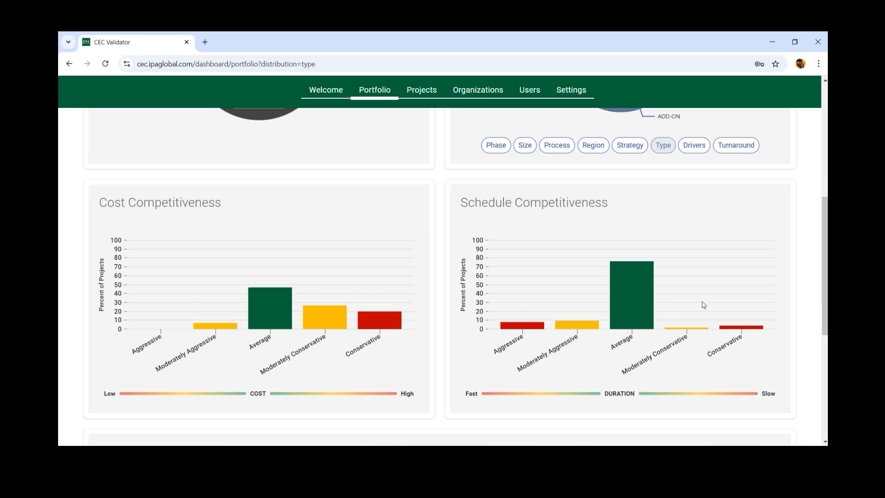
scroll(704, 304, down, 5)
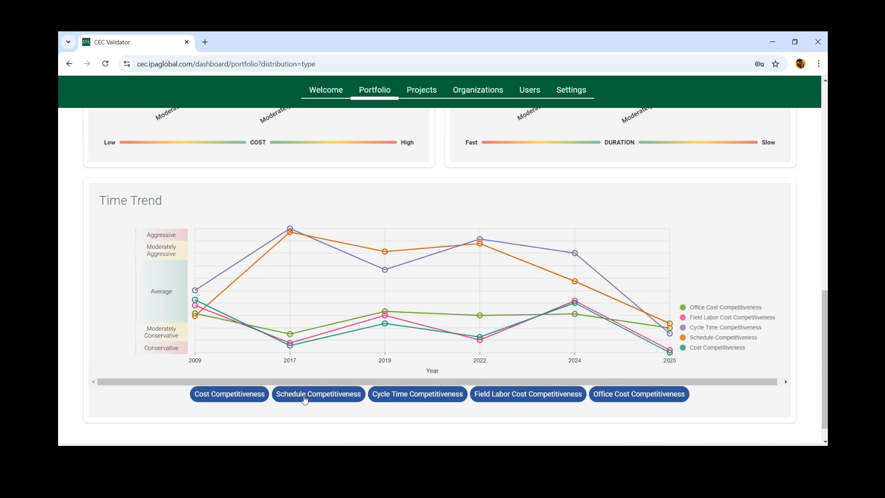
Step: Toggle the Schedule, Cycle Time, Field Labor Cost and Office Cost Competitiveness series in the Time Trend chart
click(304, 399)
click(417, 401)
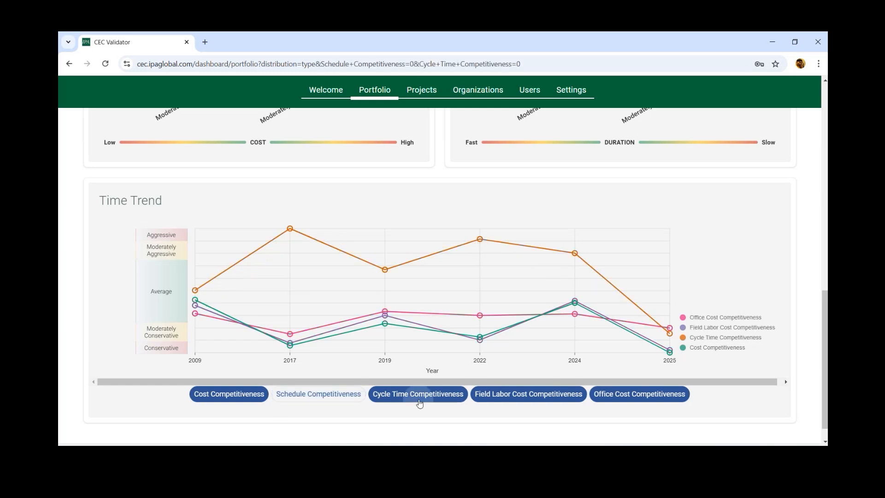
click(483, 401)
click(668, 397)
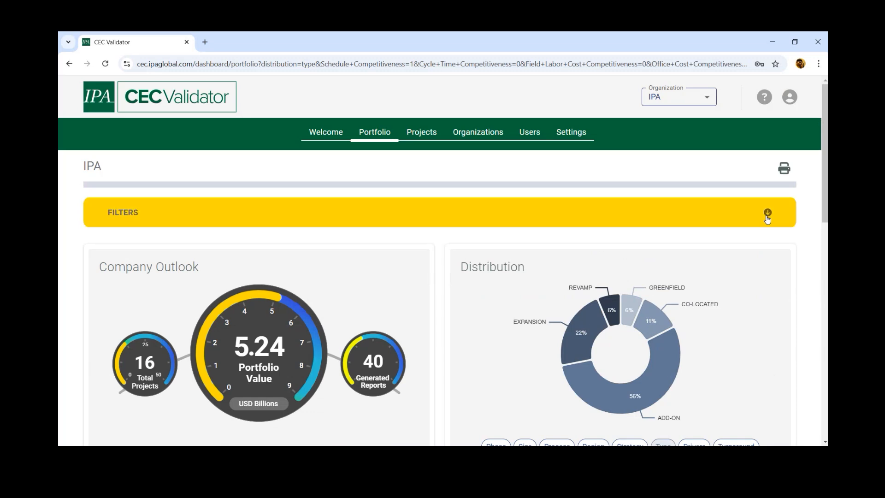
Step: Open the portfolio filters and examine the available filter categories
click(767, 217)
scroll(822, 292, down, 3)
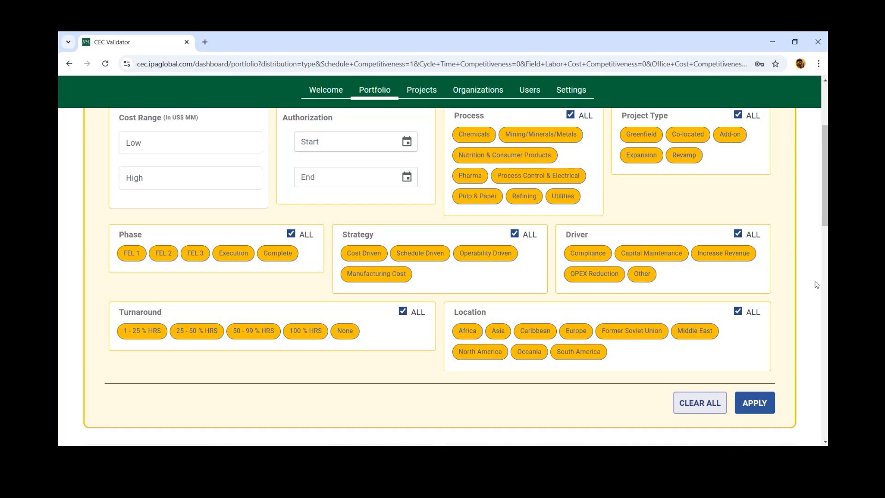
scroll(819, 286, up, 1)
Step: Try limiting the Project Type filter to Revamp and reselect all project types
click(738, 166)
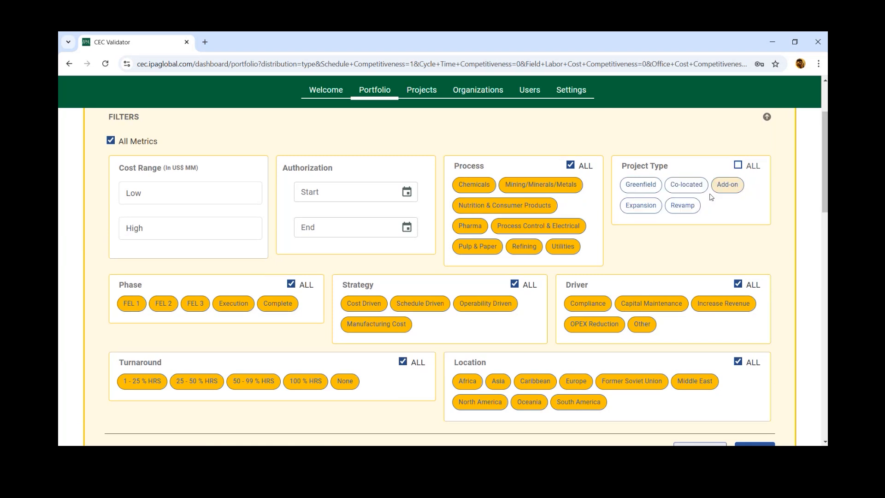
click(684, 205)
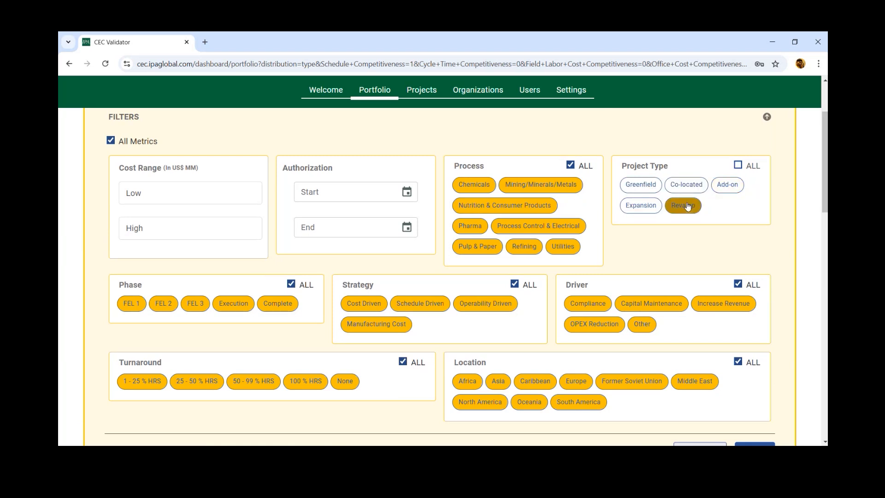
click(738, 165)
Step: Try limiting the Phase filter to FEL 3, reselect all phases and collapse the filters
scroll(515, 314, down, 1)
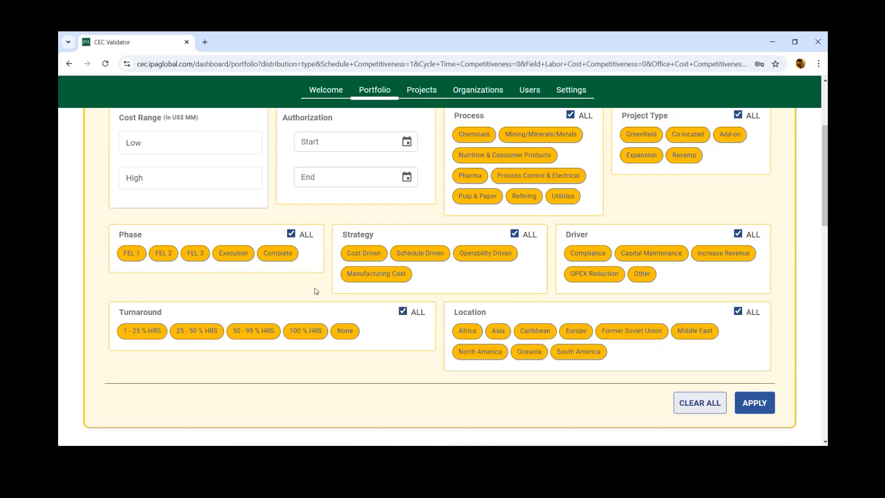
click(291, 234)
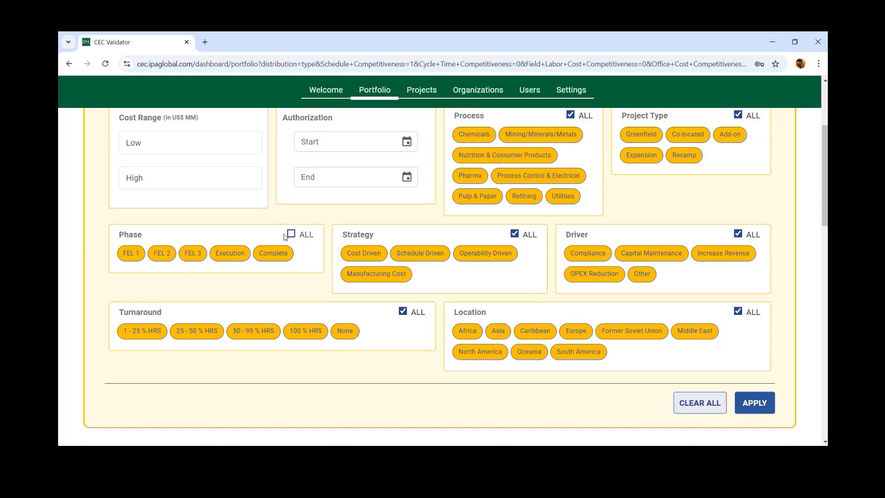
click(192, 253)
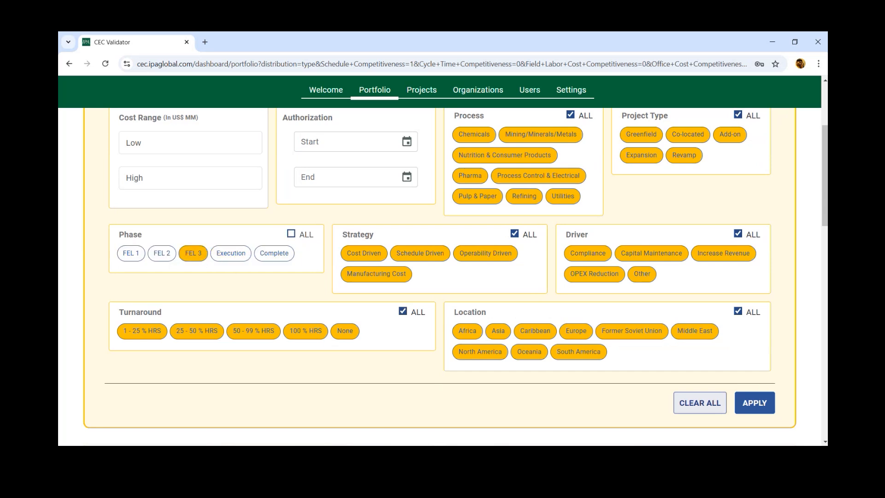
click(761, 404)
scroll(757, 303, up, 1)
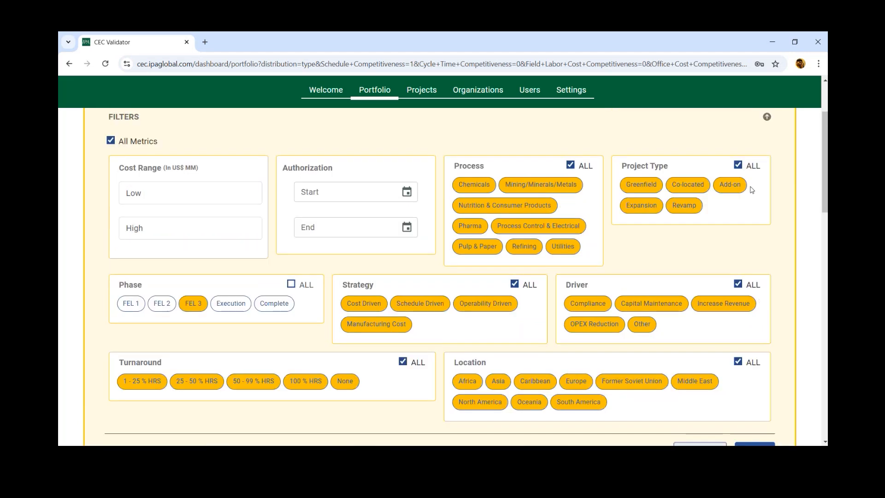
click(292, 285)
click(767, 118)
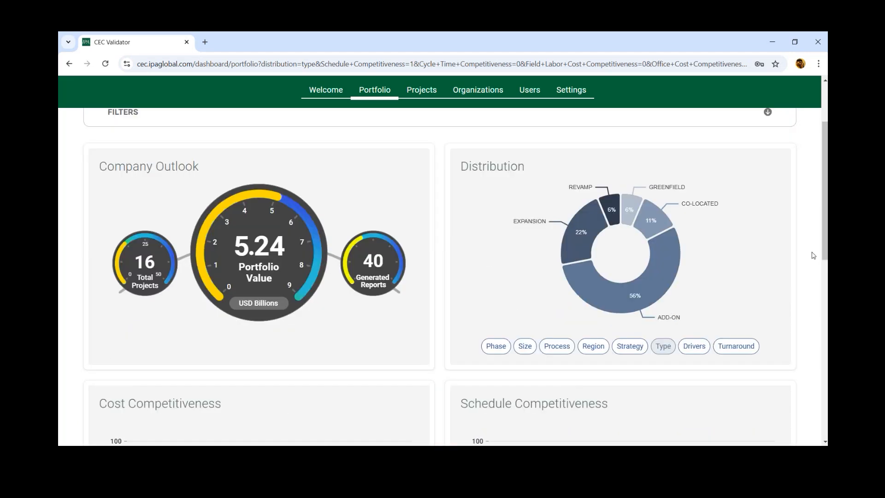
Step: Look over the unfiltered portfolio charts, including cost and schedule competitiveness
scroll(810, 254, down, 3)
scroll(813, 255, down, 5)
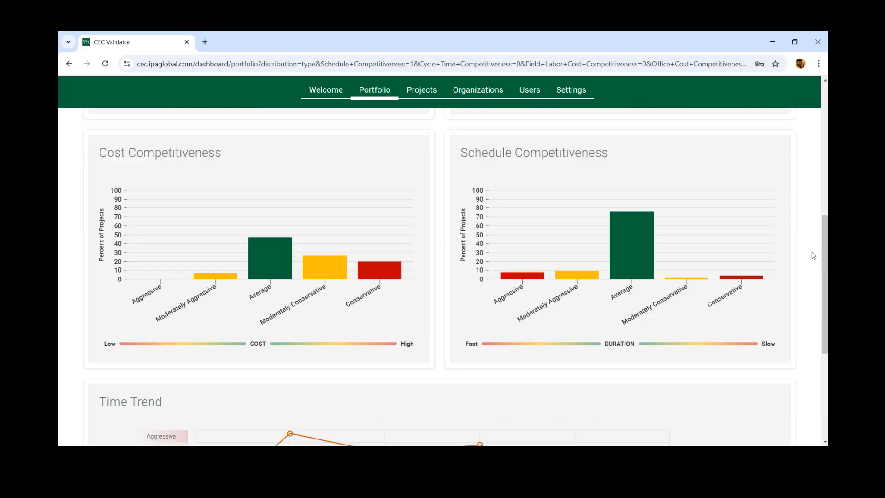
scroll(813, 257, up, 3)
scroll(812, 257, up, 5)
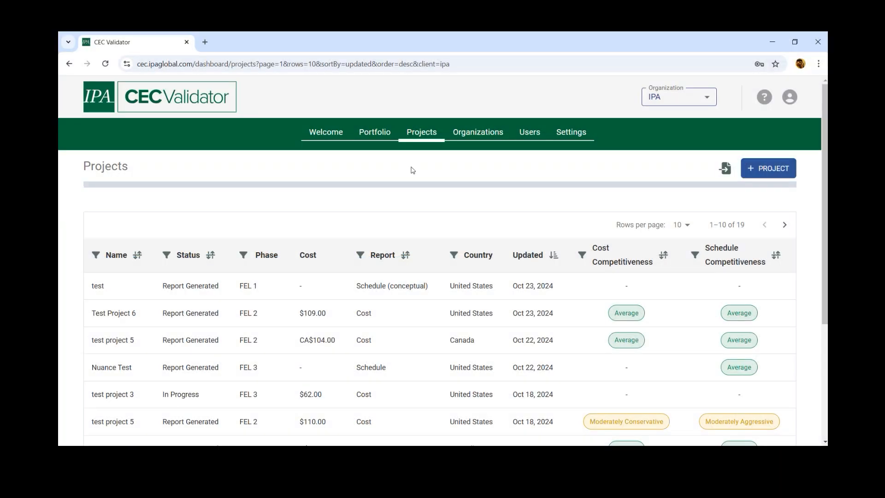
Step: Browse the Projects list with each project's status, phase, cost, report type and competitiveness ratings
scroll(412, 170, down, 3)
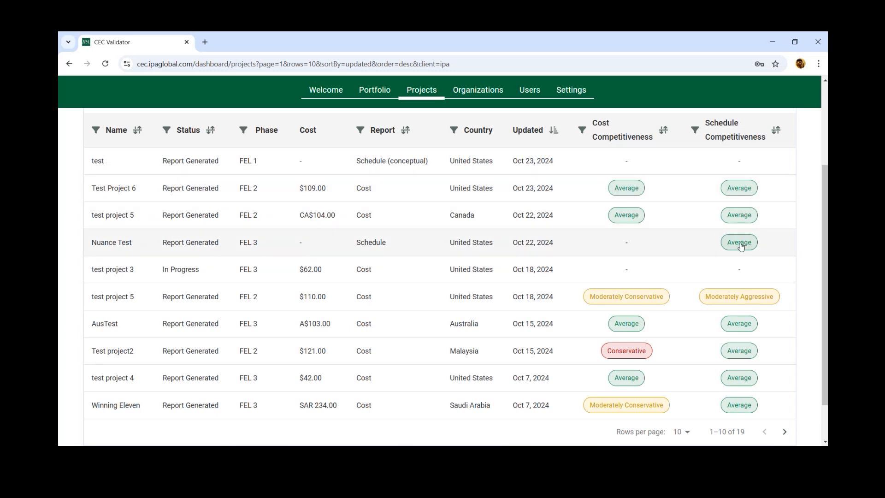
scroll(740, 247, up, 3)
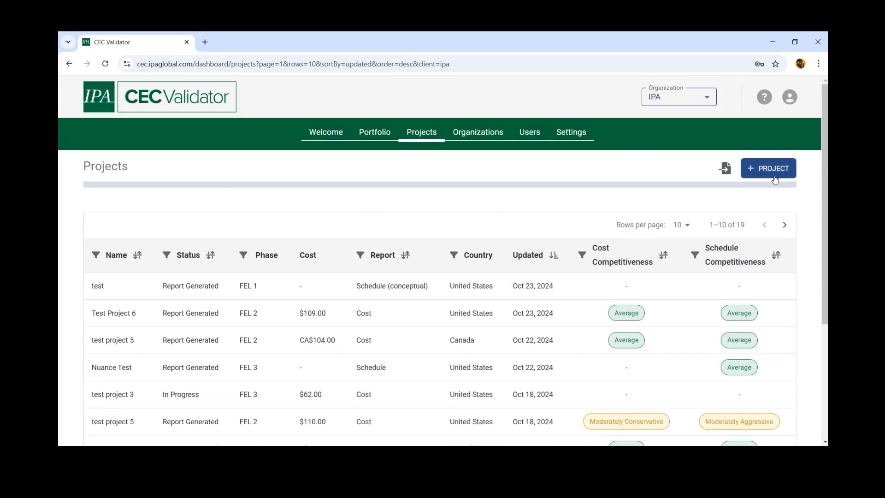
scroll(794, 208, down, 2)
scroll(793, 210, up, 1)
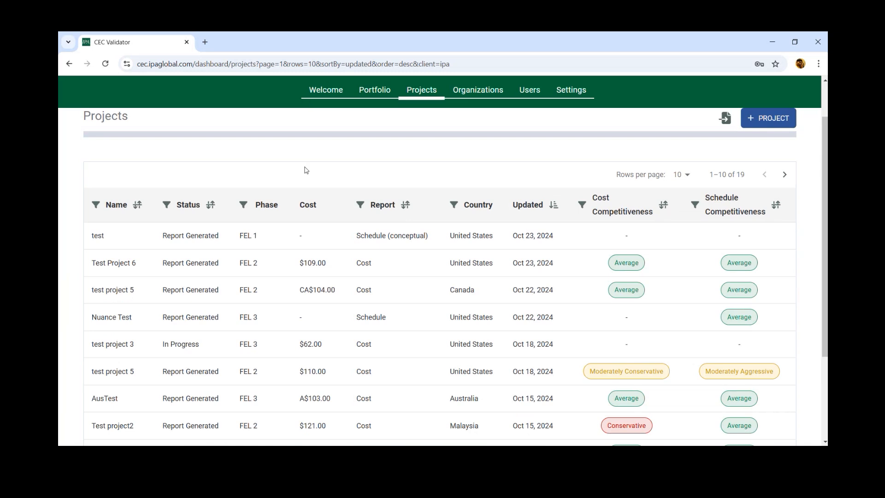
Step: View the report for Test Project 6 and return to the Projects list
right_click(175, 264)
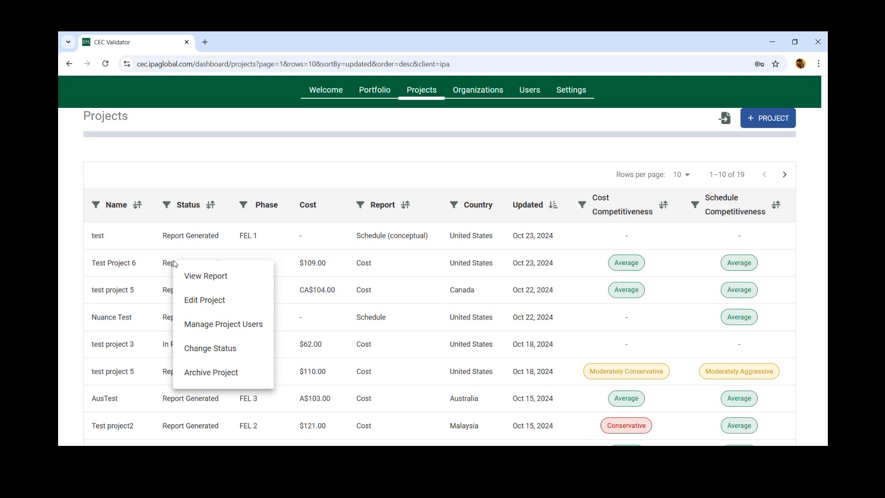
click(203, 278)
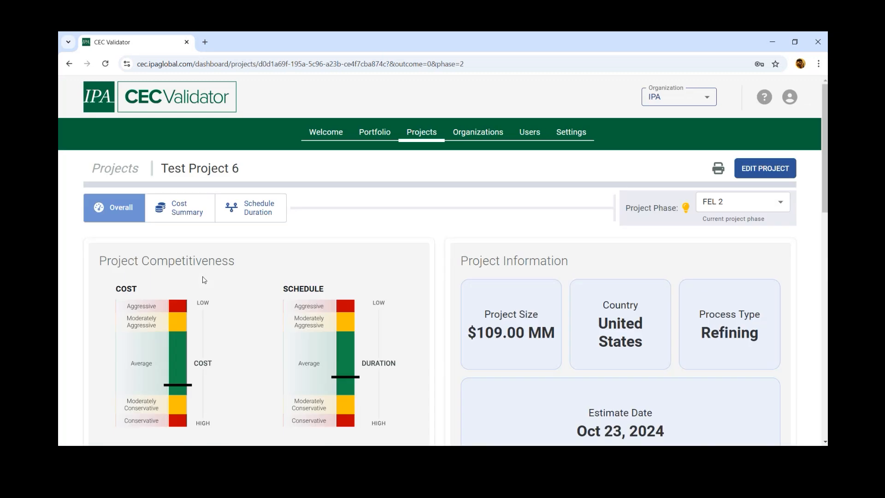
click(421, 133)
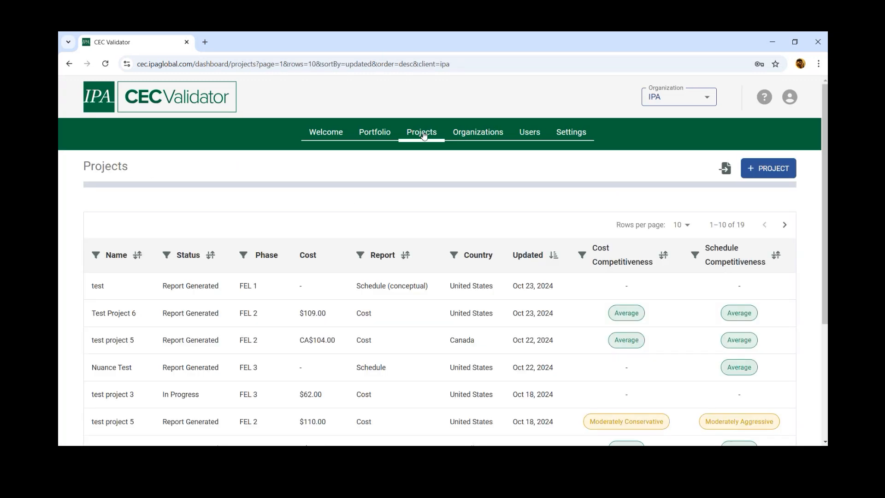
Step: View the Change Status choices for the Canadian project test project 5 and cancel the dialog
scroll(343, 242, down, 1)
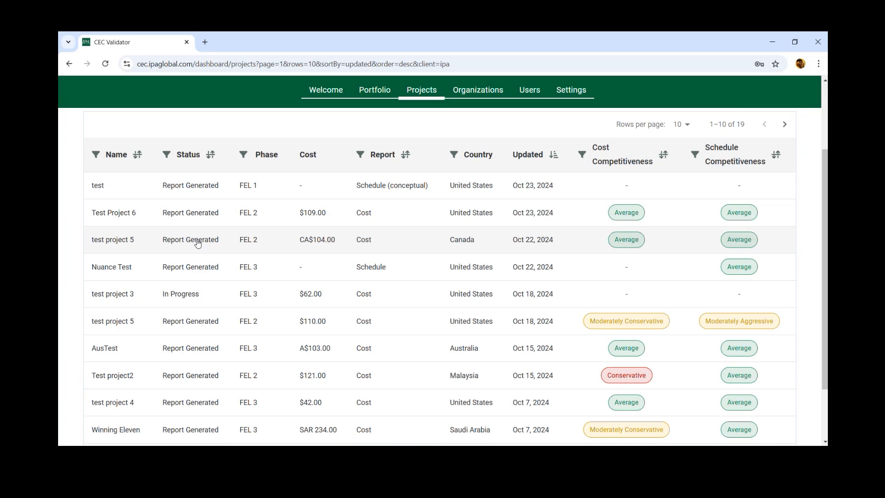
right_click(198, 243)
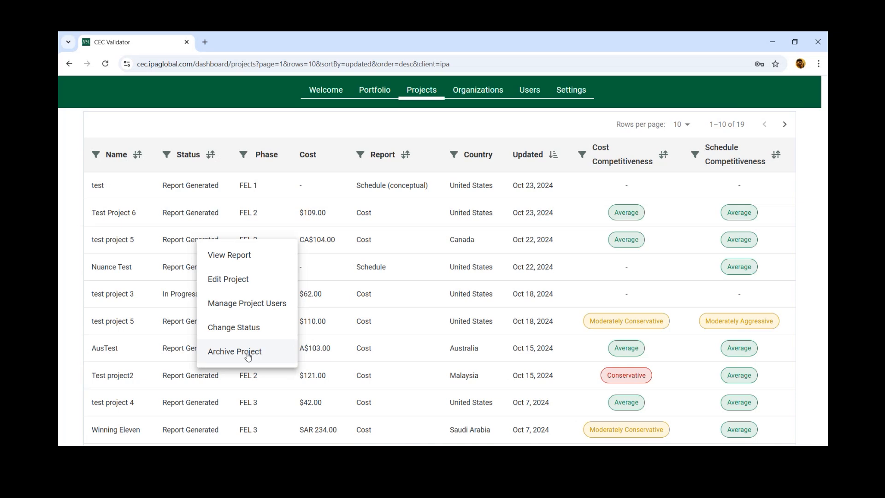
click(250, 328)
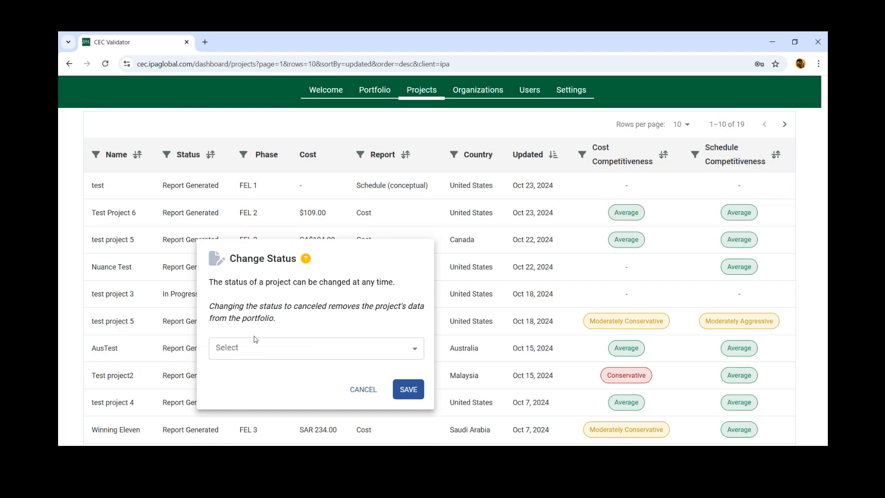
click(269, 353)
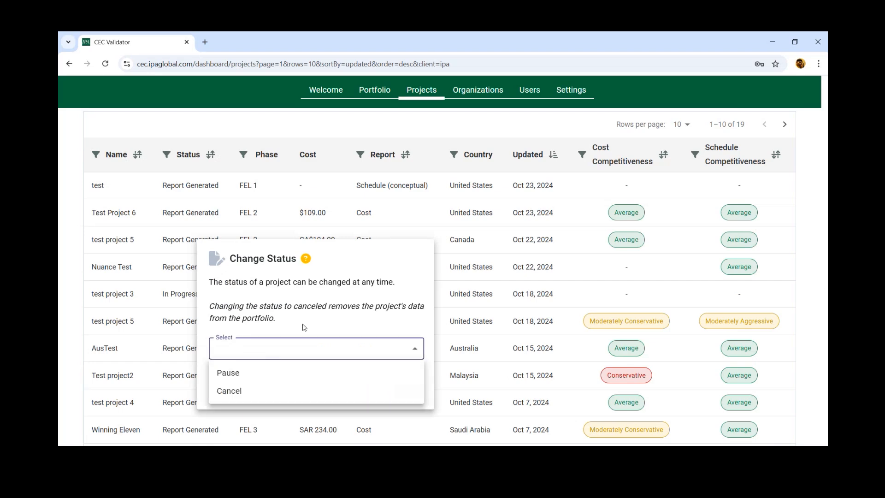
click(326, 308)
click(377, 390)
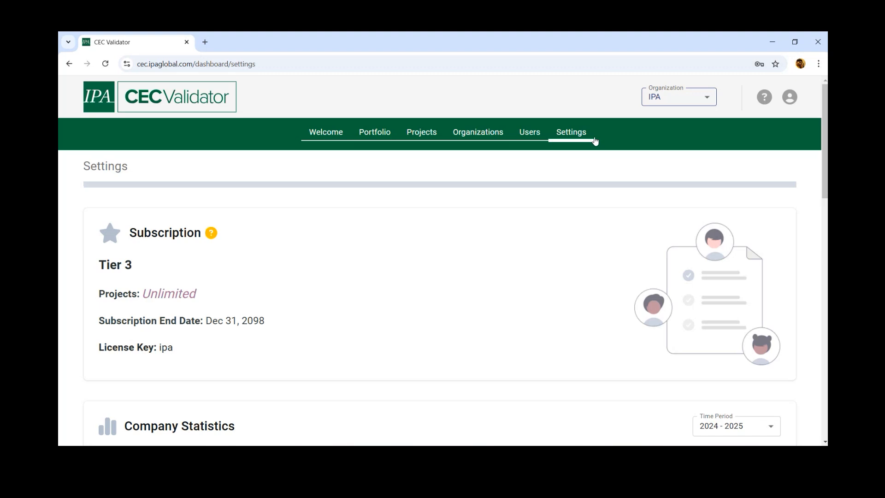
Step: Review the Subscription, Company Statistics and Classifications sections of the organization's settings
scroll(600, 175, down, 2)
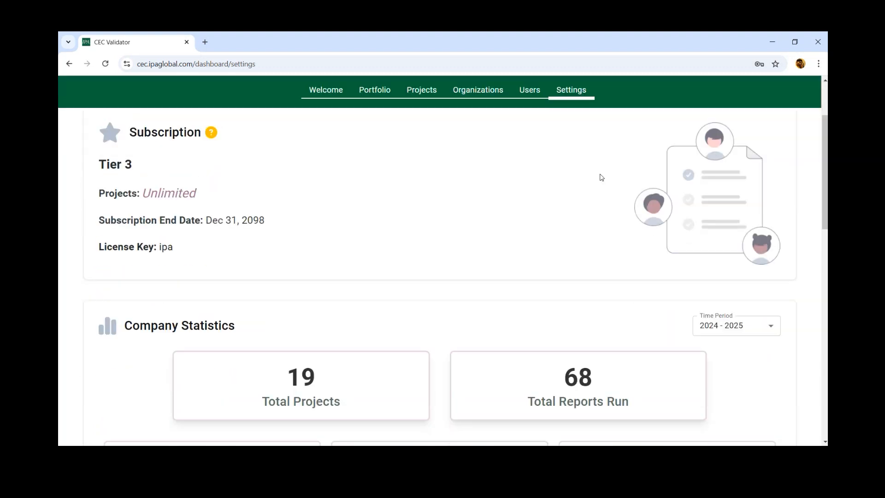
scroll(602, 177, down, 4)
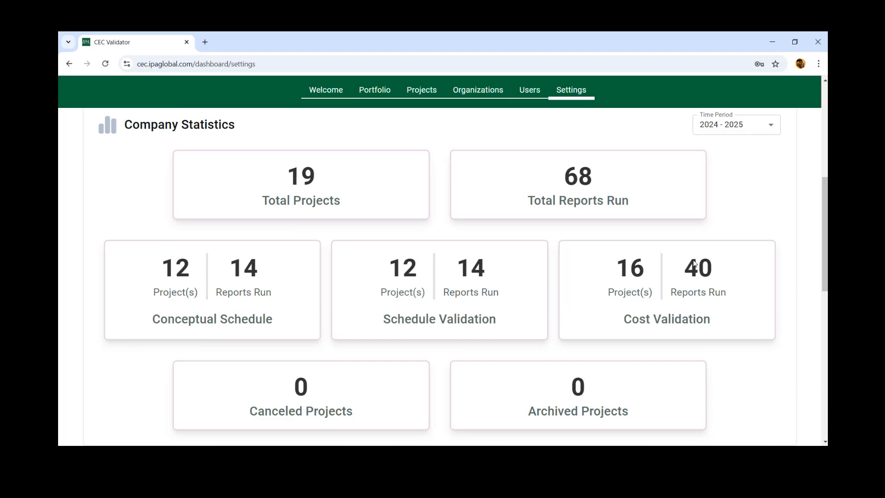
scroll(793, 262, down, 1)
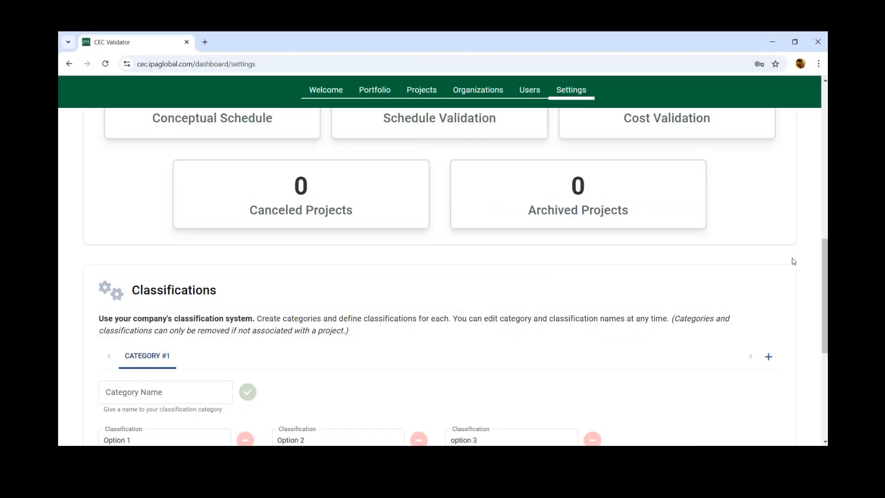
scroll(794, 261, down, 2)
scroll(794, 261, down, 1)
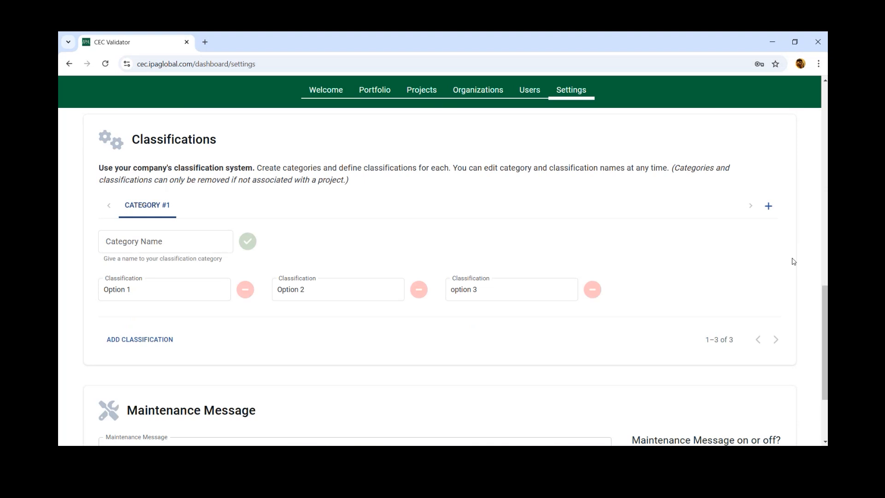